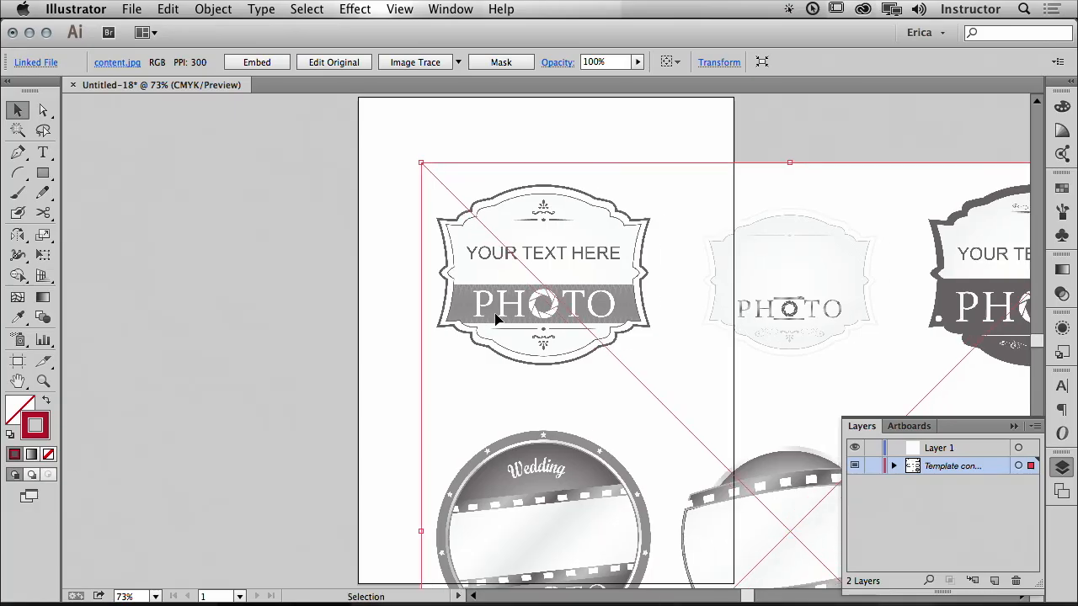
Step: Lock the template image layer and set its Layer Options to dim images to 30%
click(874, 468)
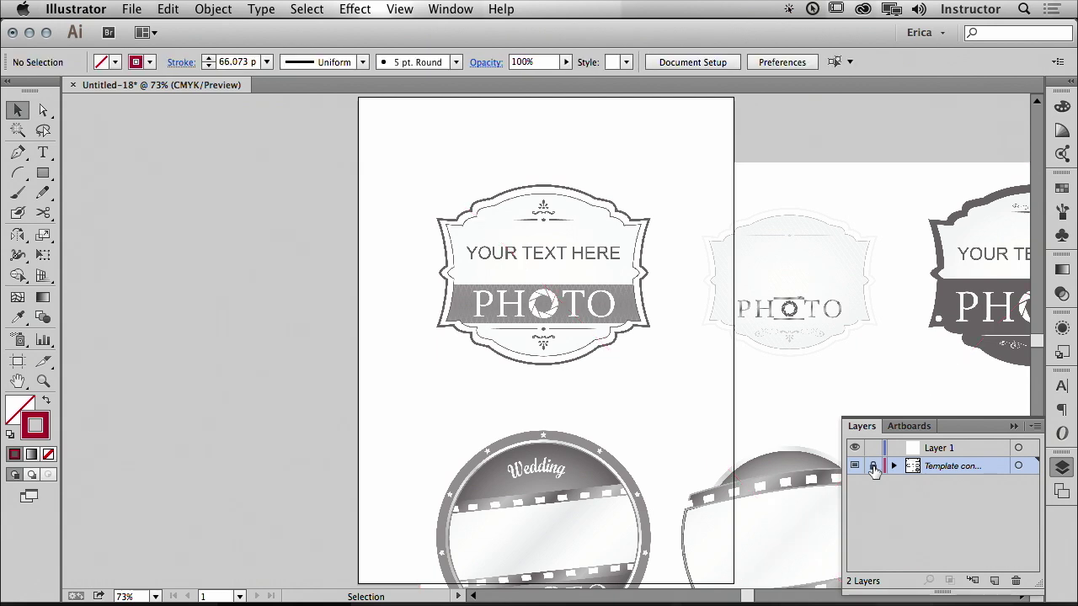
double_click(956, 468)
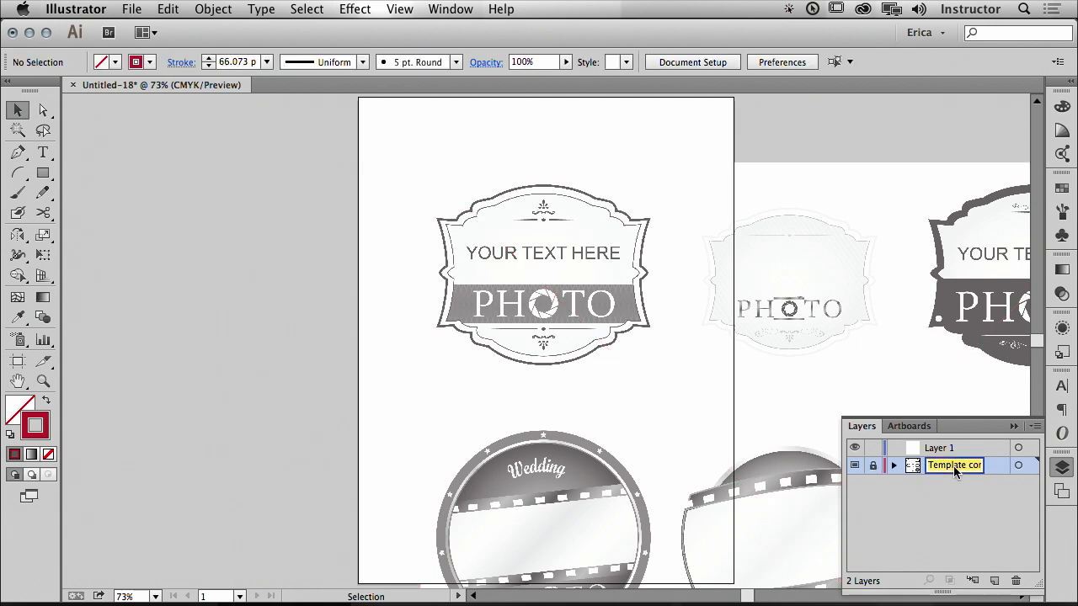
double_click(995, 468)
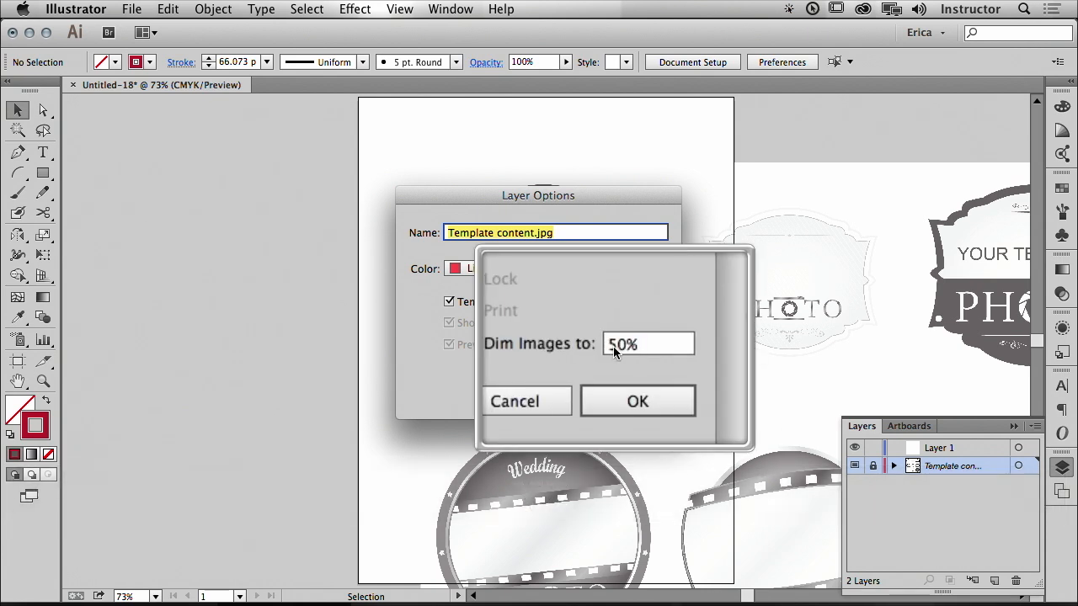
double_click(613, 346)
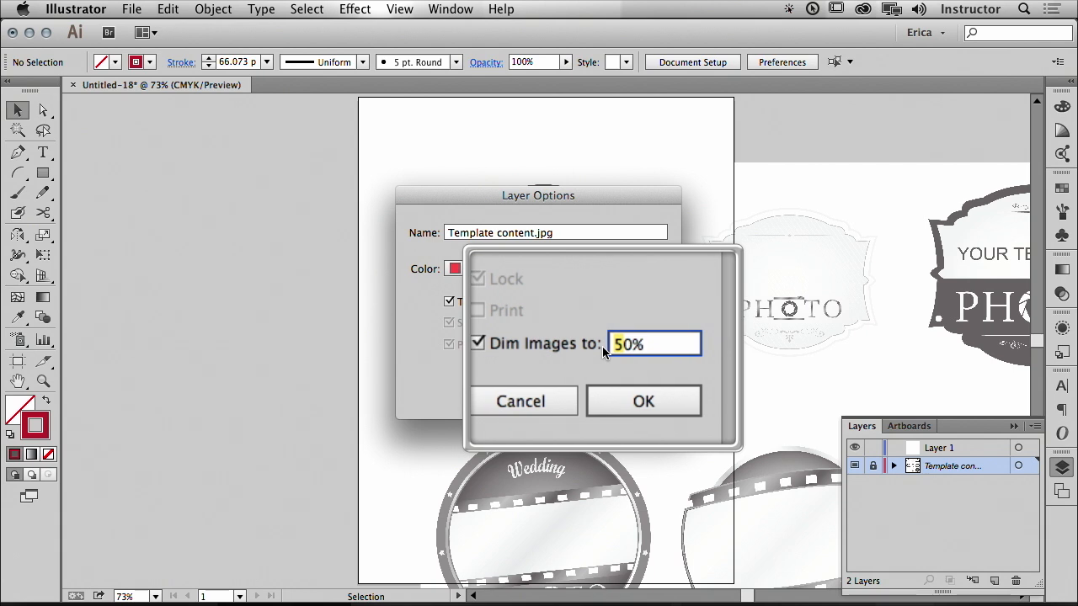
text(3)
key(Return)
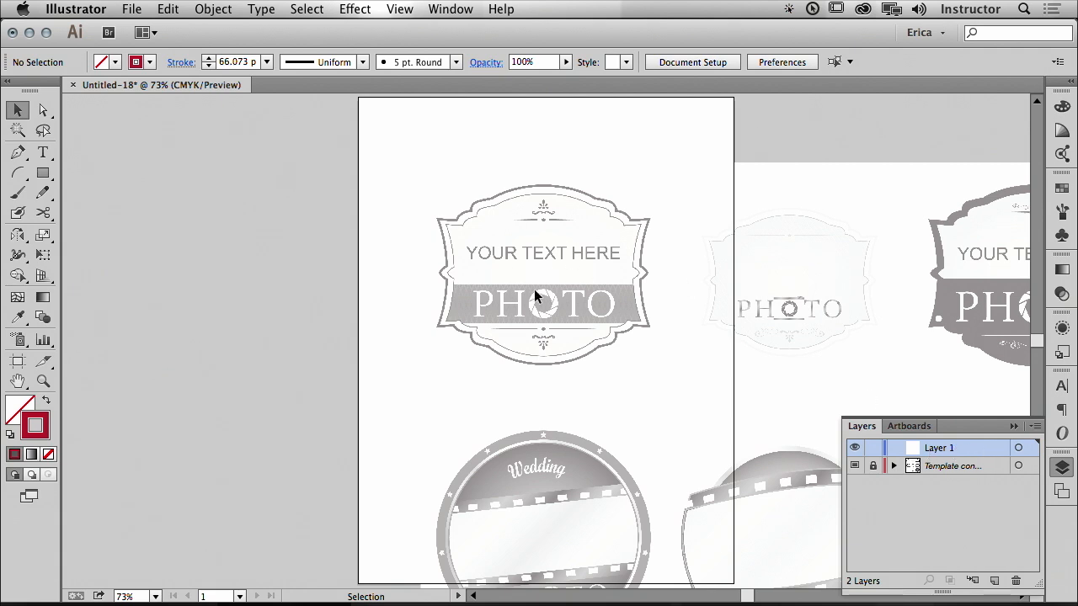
Step: Close the Layers panel and zoom in on the badge template for tracing
click(1062, 470)
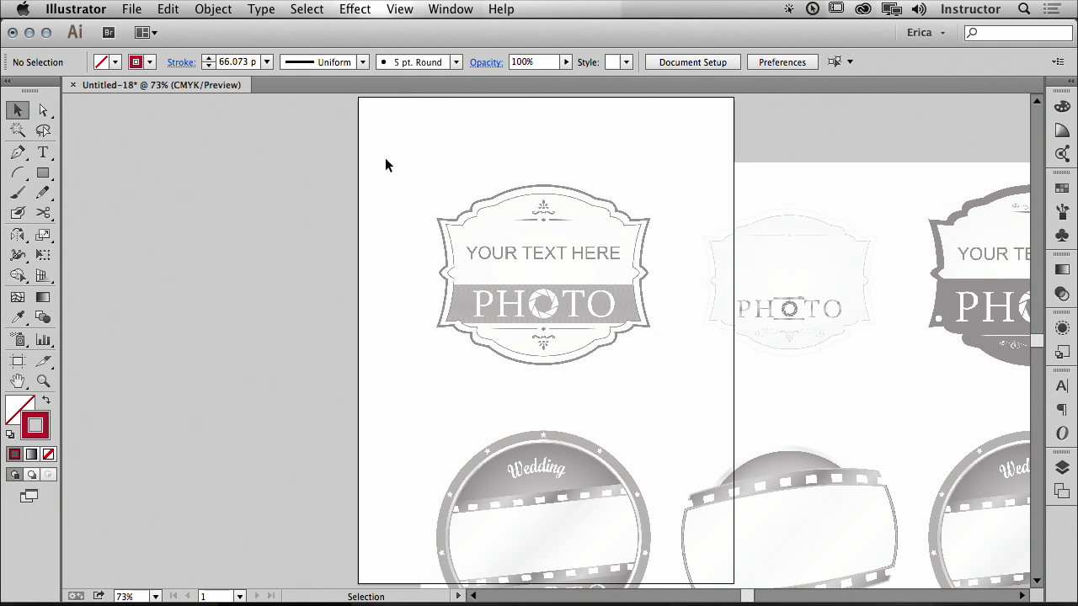
drag(368, 152, 762, 408)
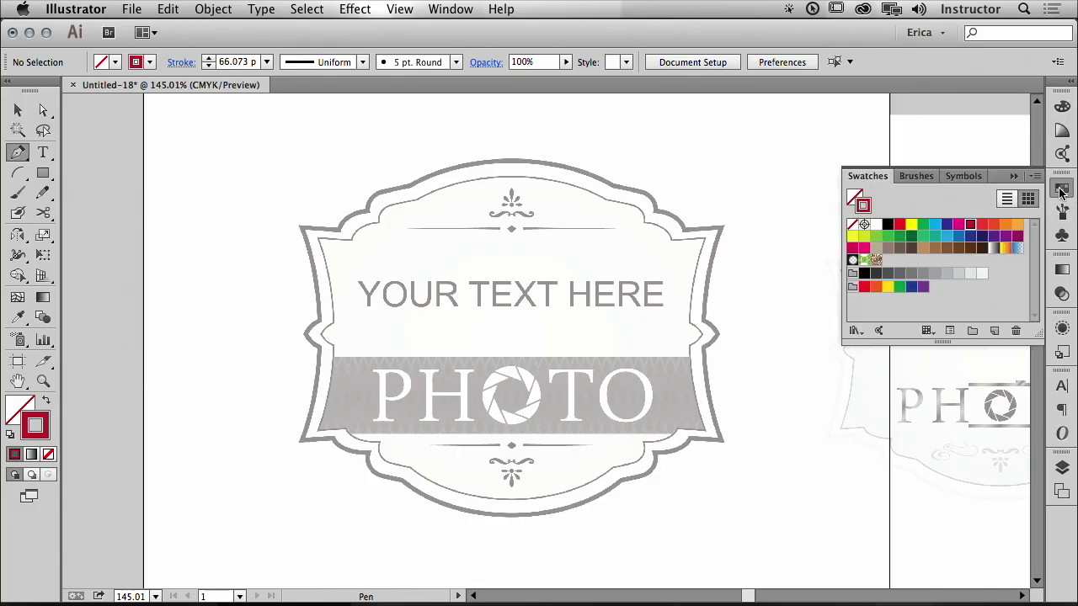
Step: Choose the yellow-green stroke swatch and reset the workspace layout
click(860, 240)
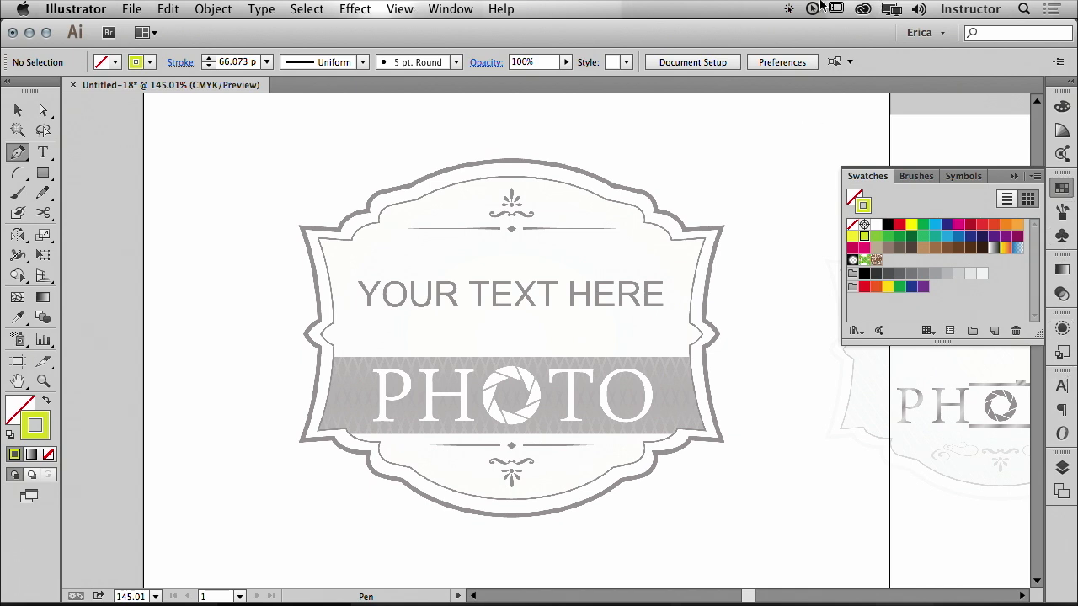
click(925, 32)
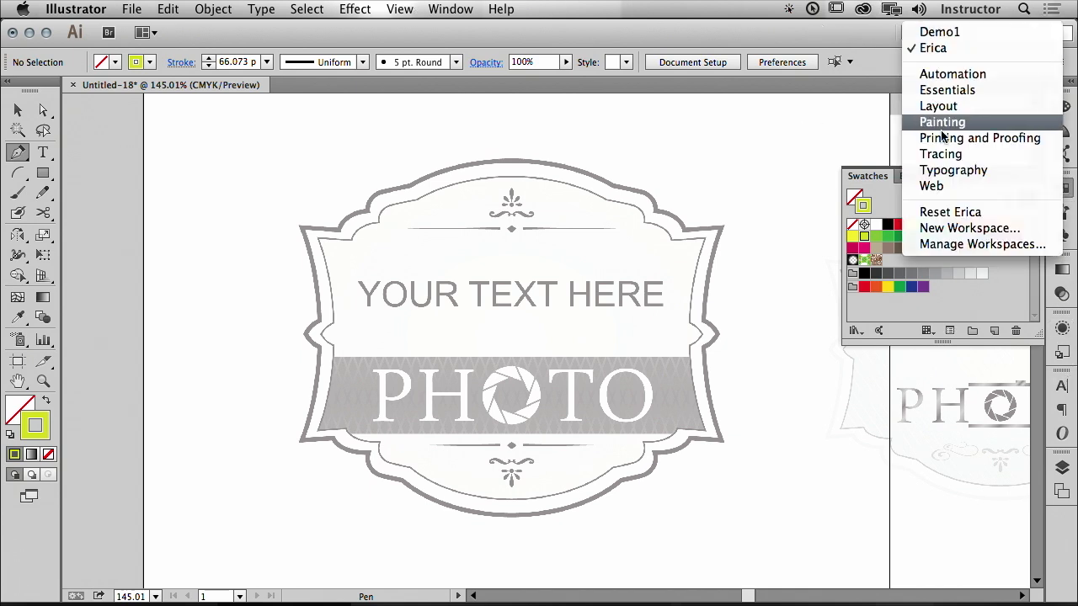
click(957, 213)
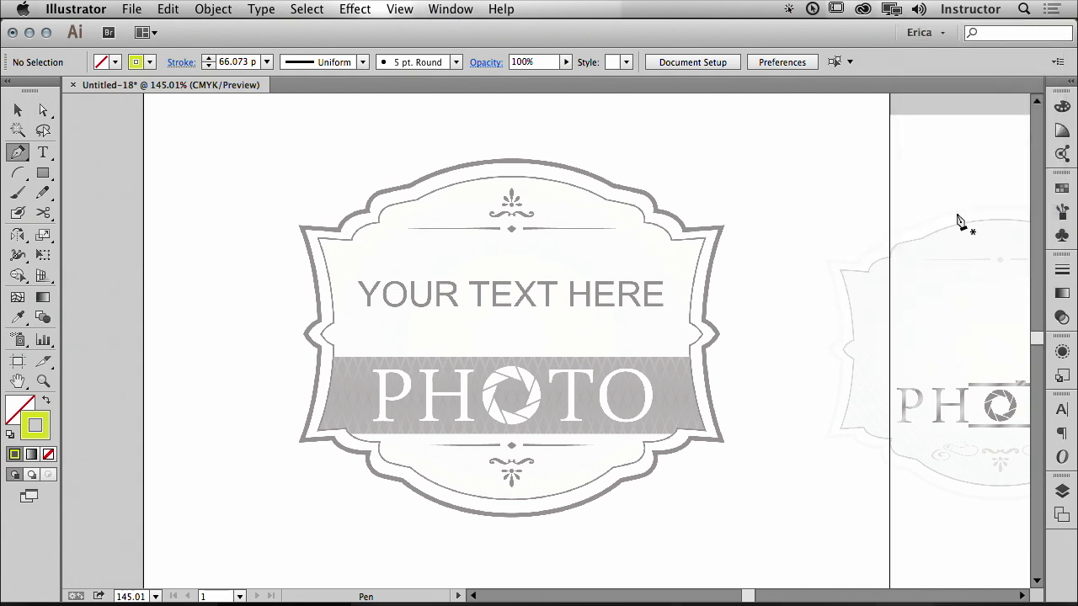
Step: Show the full Stroke panel options and set the stroke weight to 2 pt
click(1061, 270)
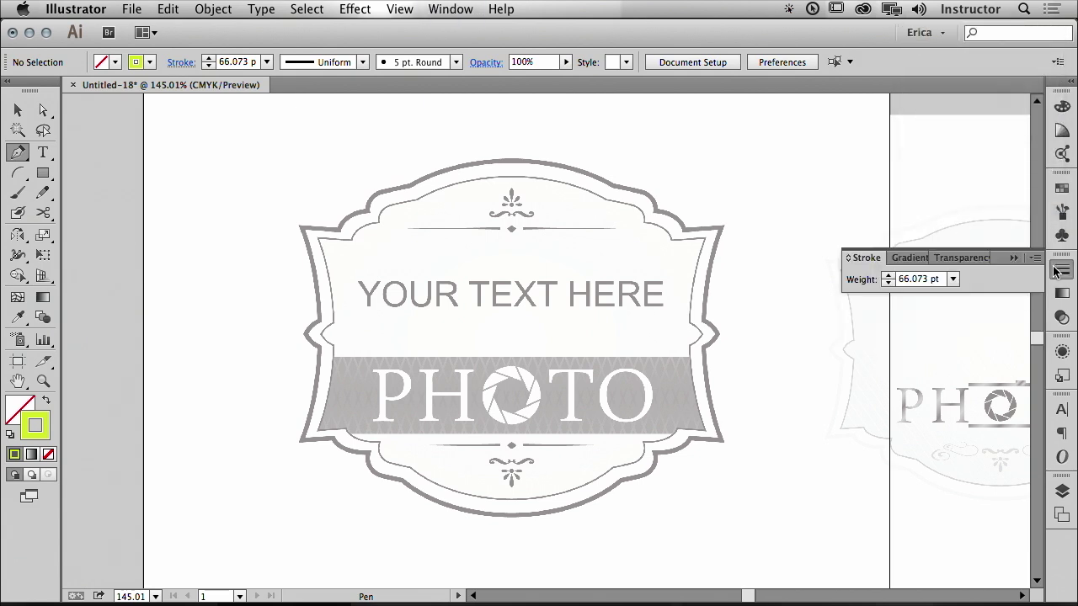
click(863, 257)
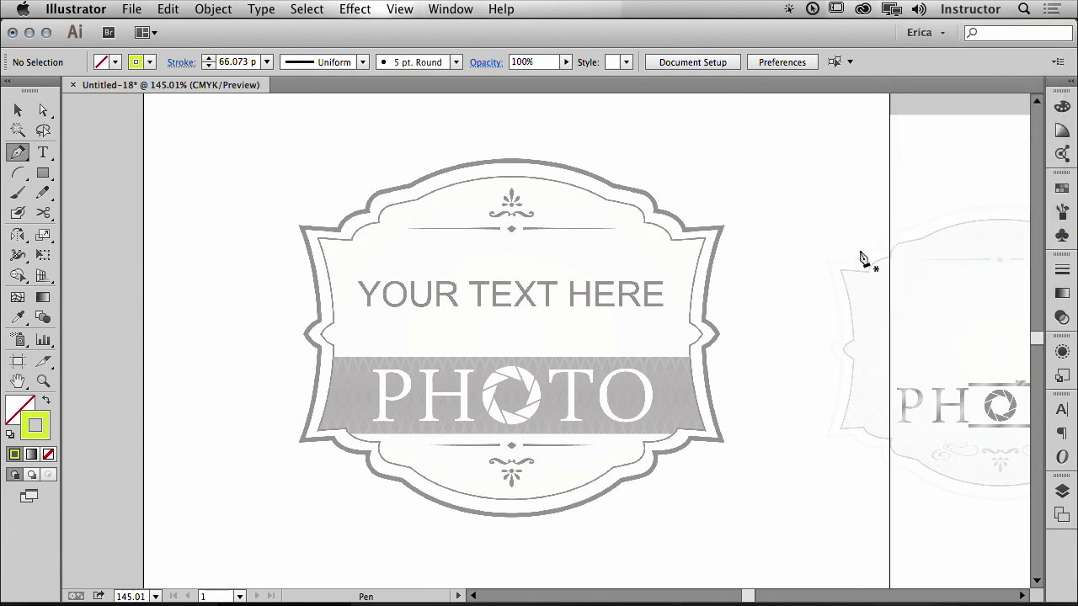
click(1061, 271)
click(1032, 260)
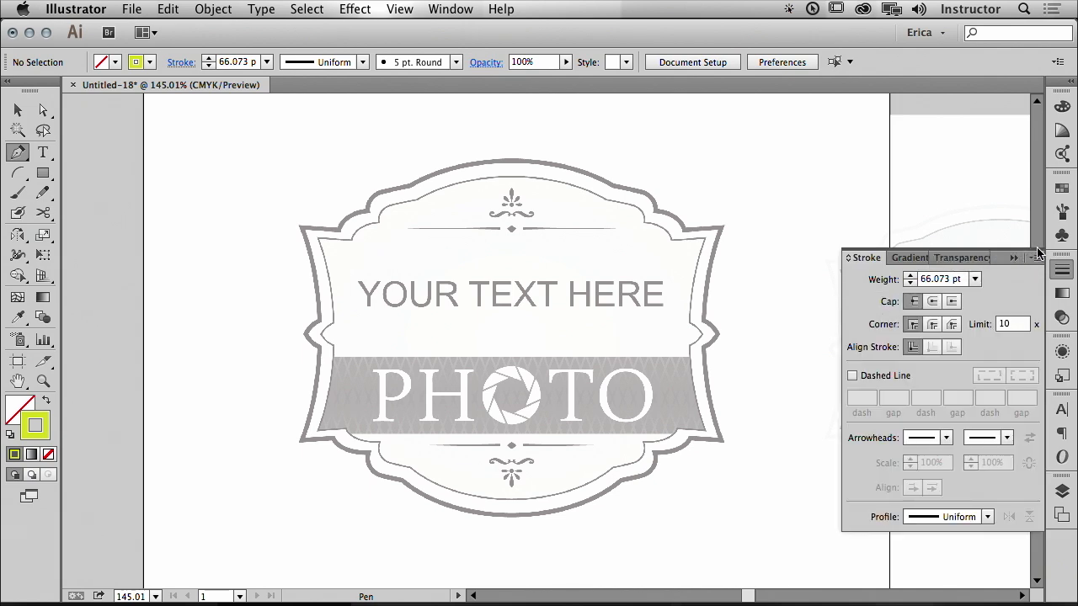
double_click(928, 281)
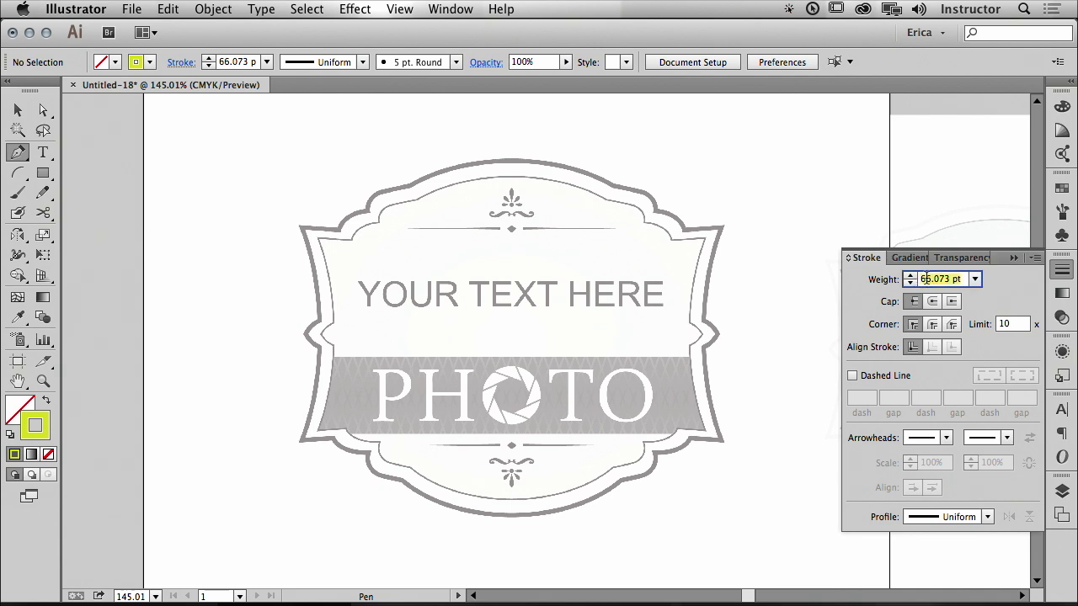
text(2)
key(Return)
Step: Draw a temporary vertical centre line, clear it, and show the rulers (Cmd+R)
click(517, 461)
click(517, 263)
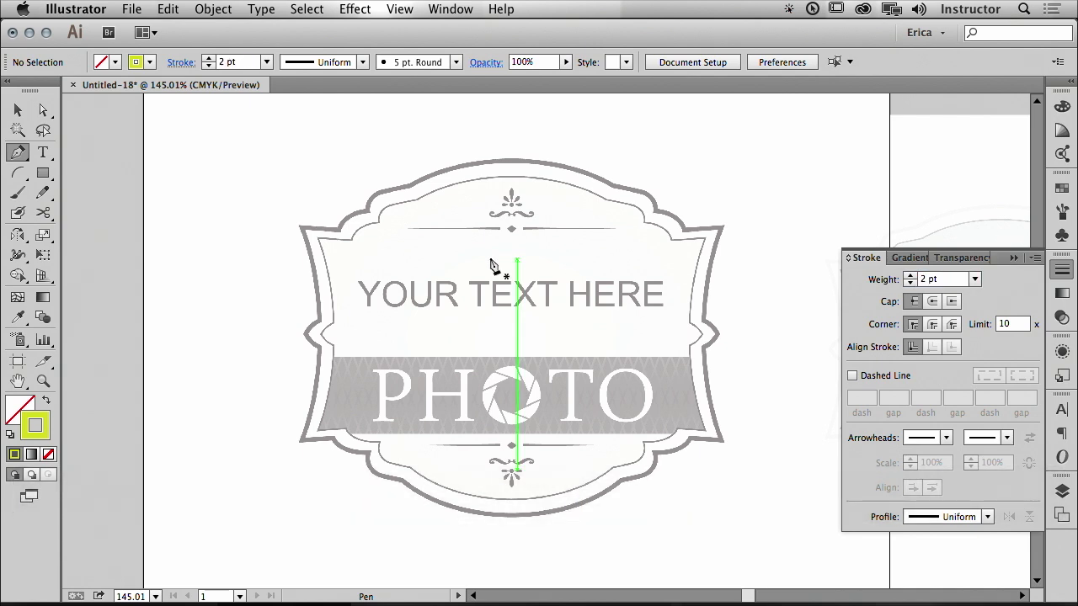
key(super)
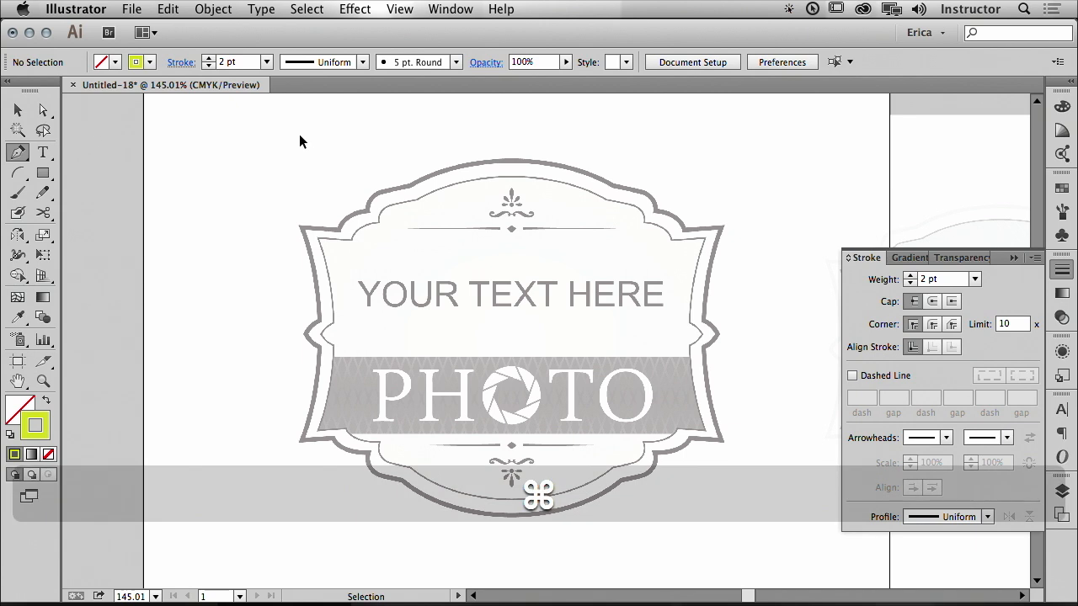
key(super+r)
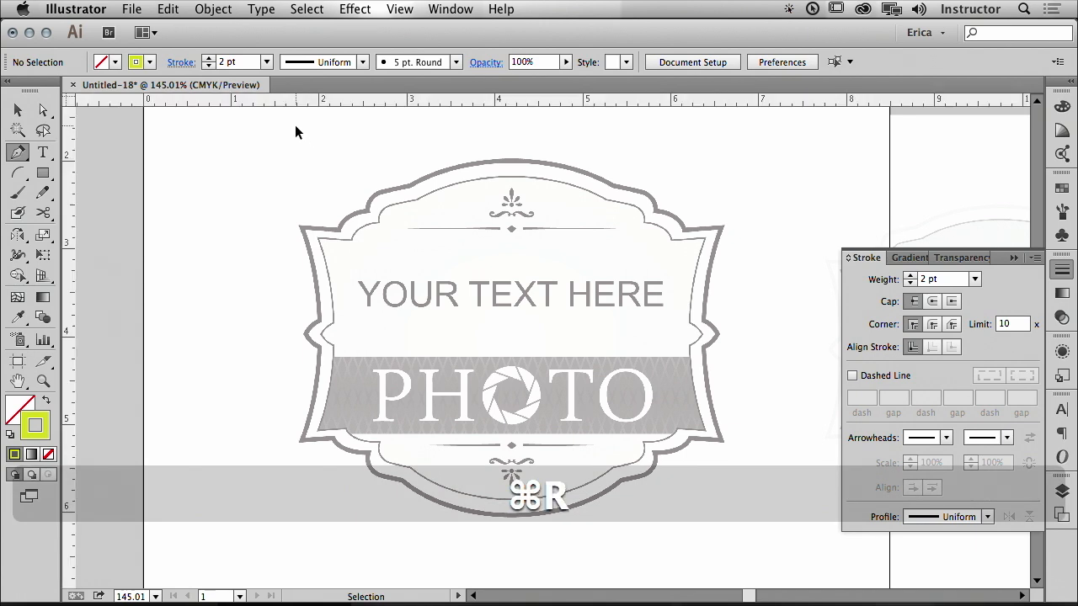
Step: Drag horizontal and vertical guides to the badge centre and lock the guides
drag(272, 100, 250, 332)
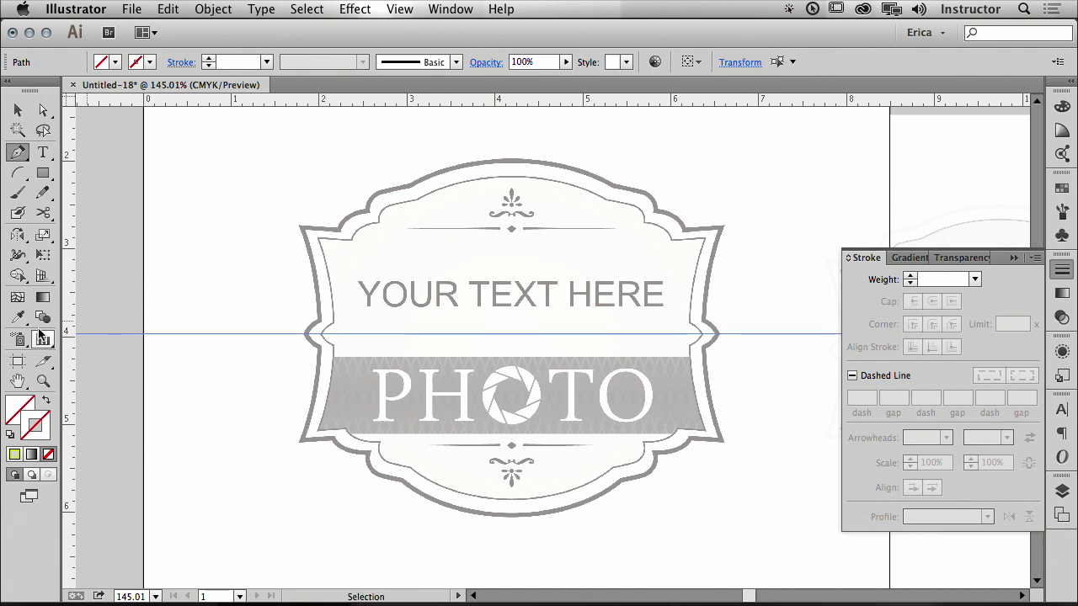
mouse_move(68, 328)
mouse_down()
mouse_move(449, 255)
mouse_move(513, 265)
mouse_up()
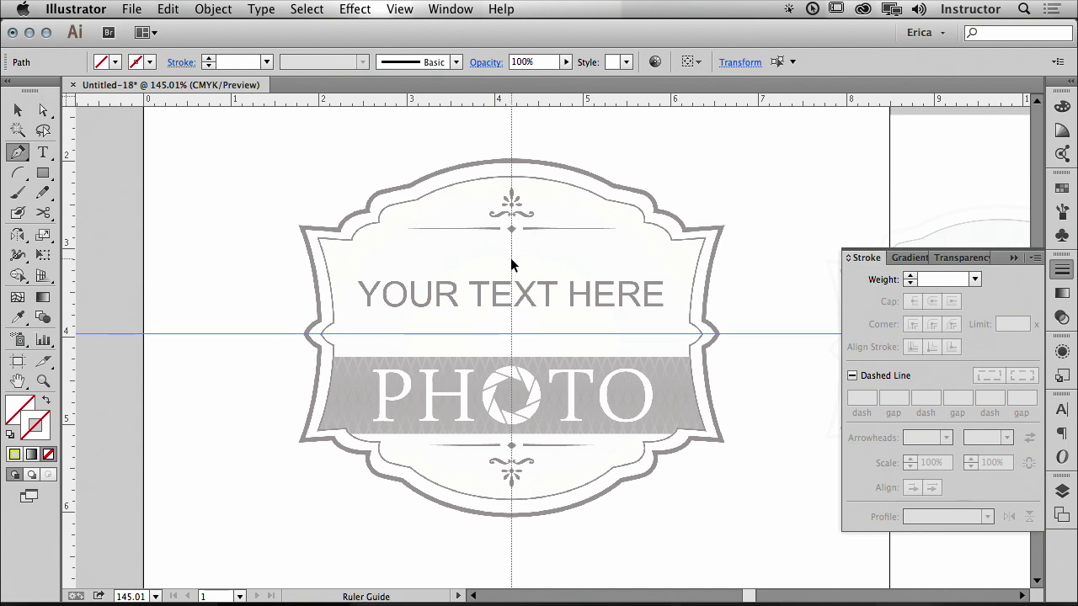
key(v)
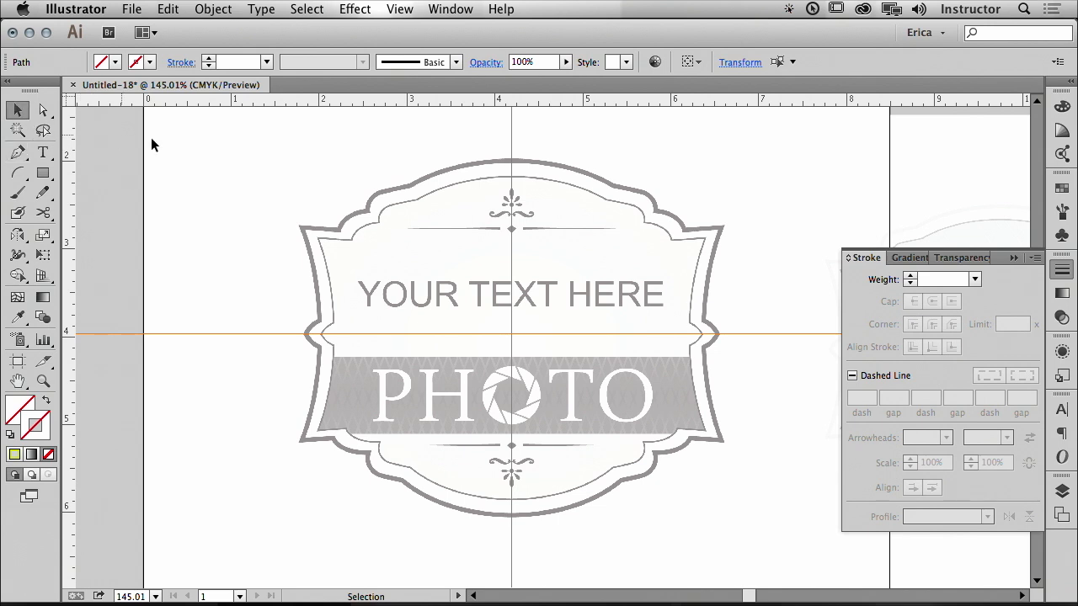
click(212, 150)
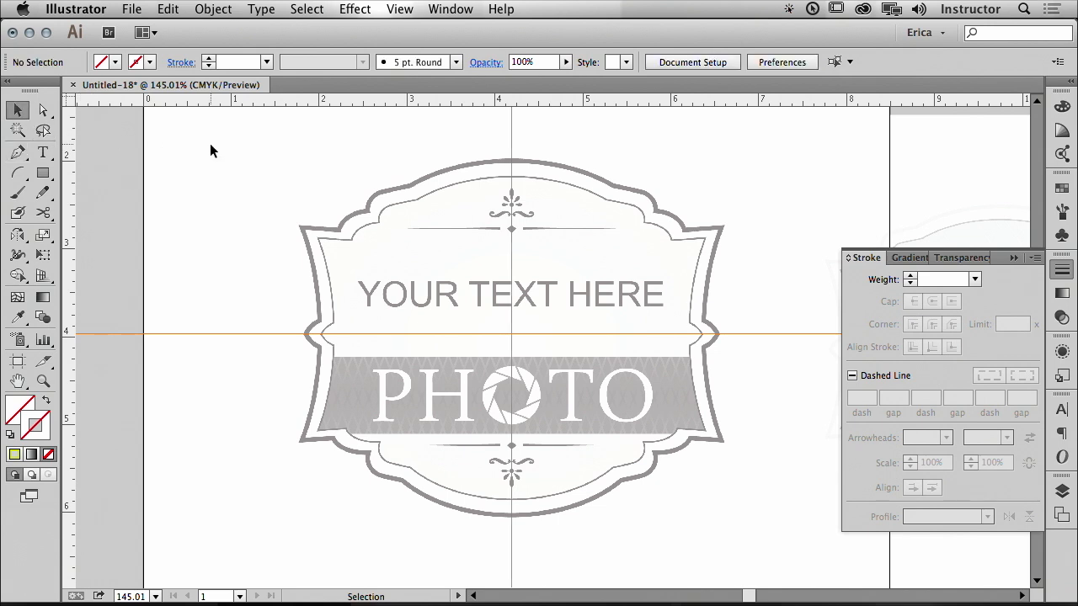
right_click(212, 150)
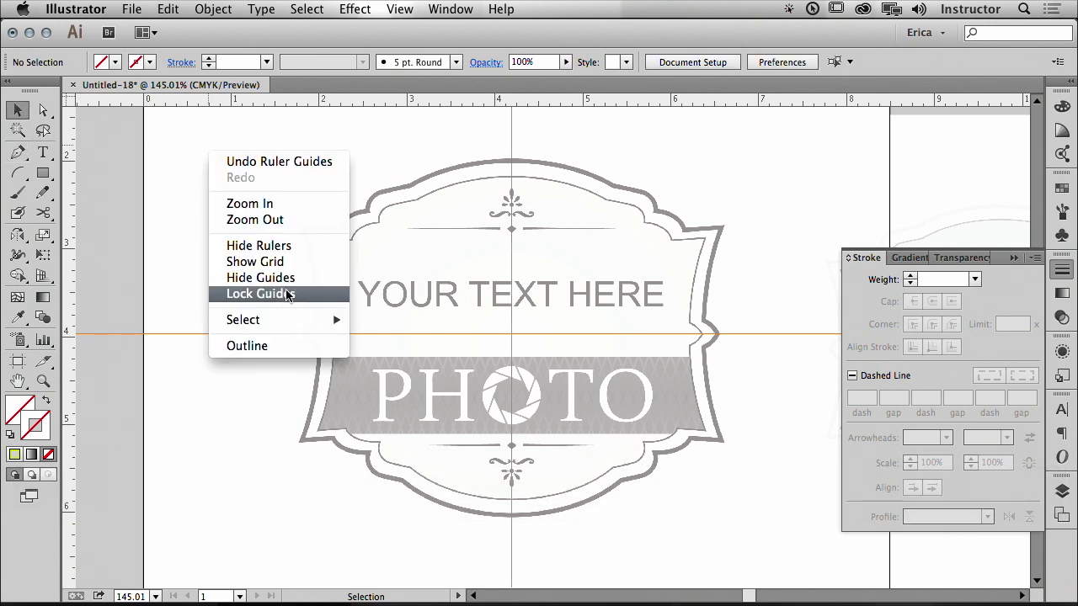
click(261, 294)
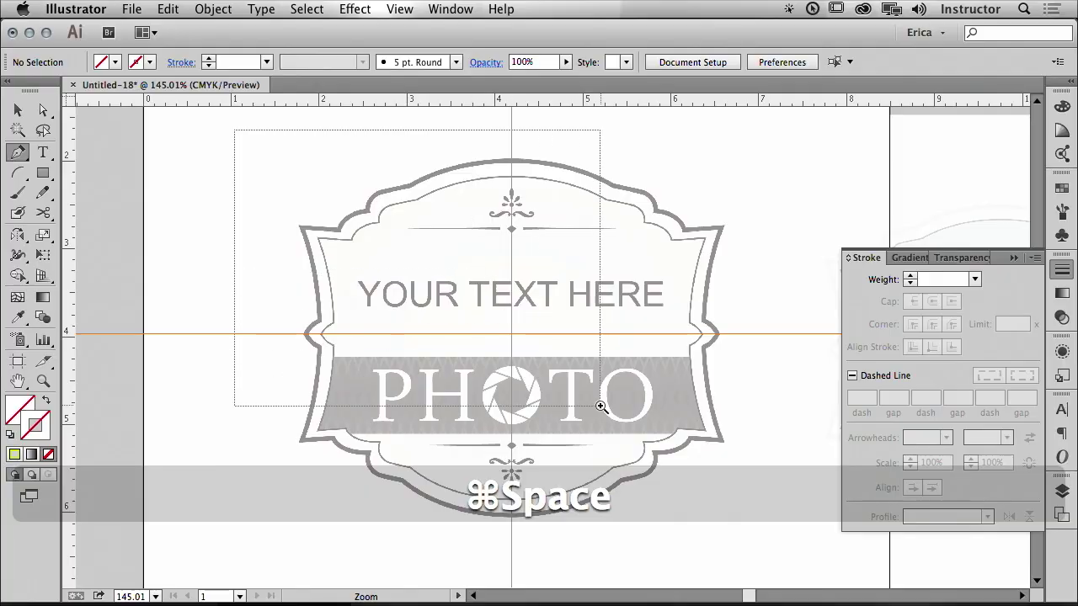
Step: Start a pen path at the lower-left notch and curve it up the left side to the corner
drag(235, 131, 601, 408)
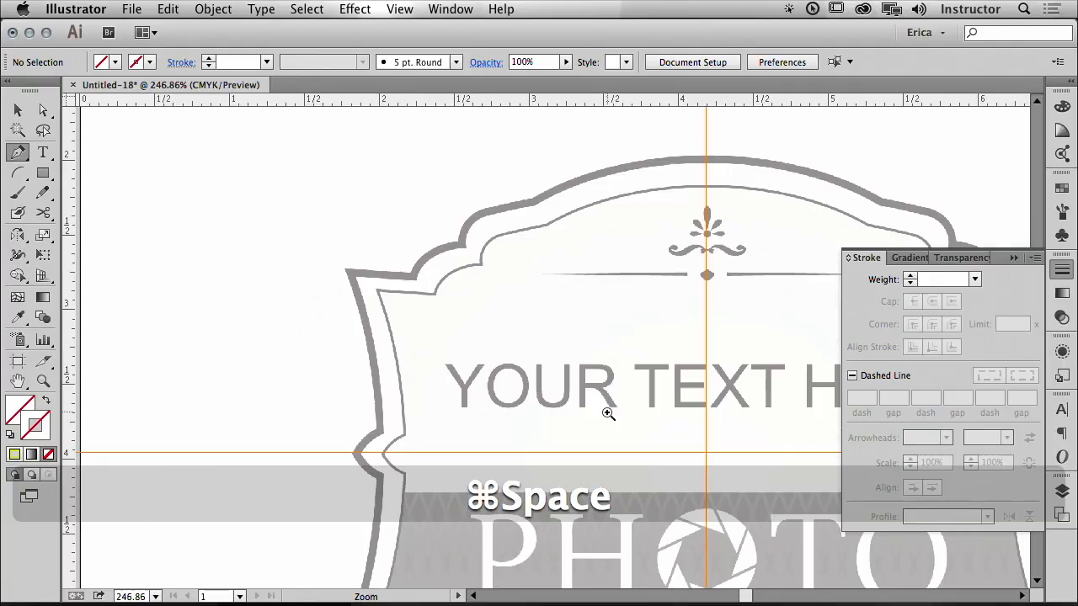
click(355, 455)
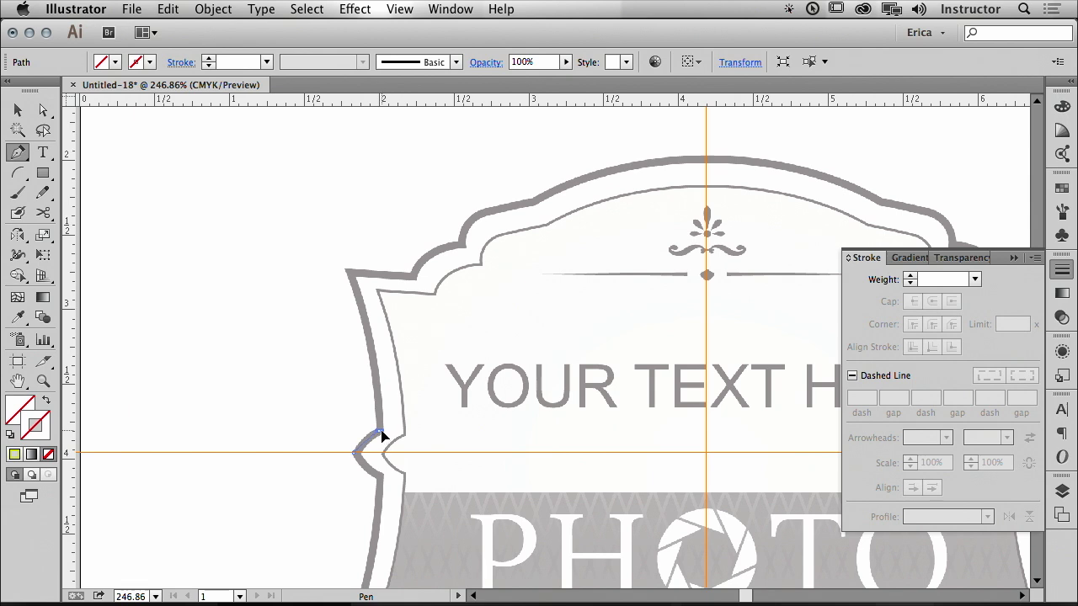
drag(378, 433, 401, 428)
click(379, 433)
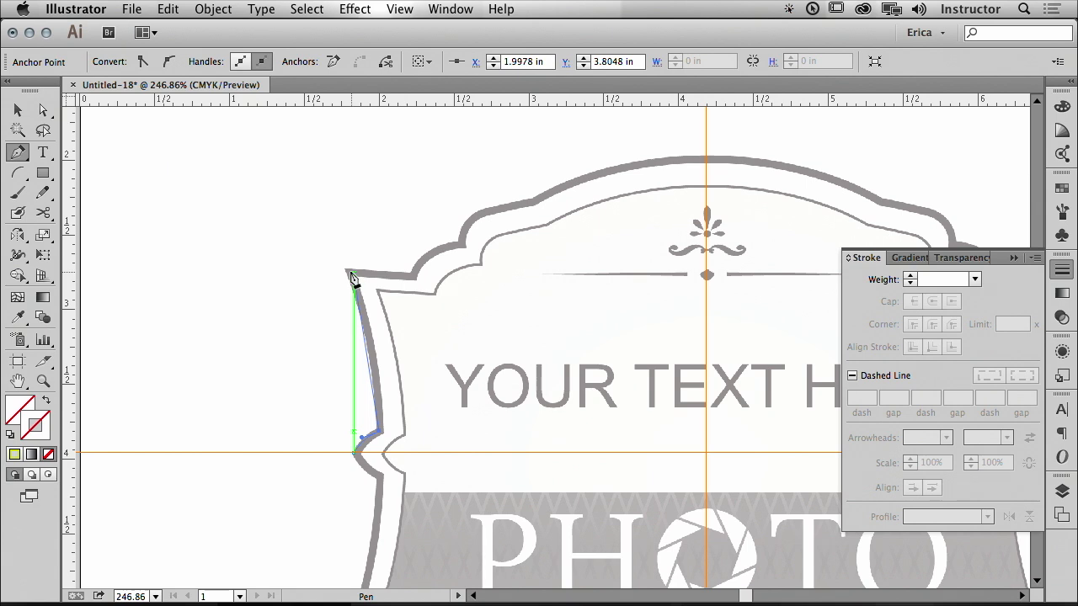
drag(346, 275, 312, 203)
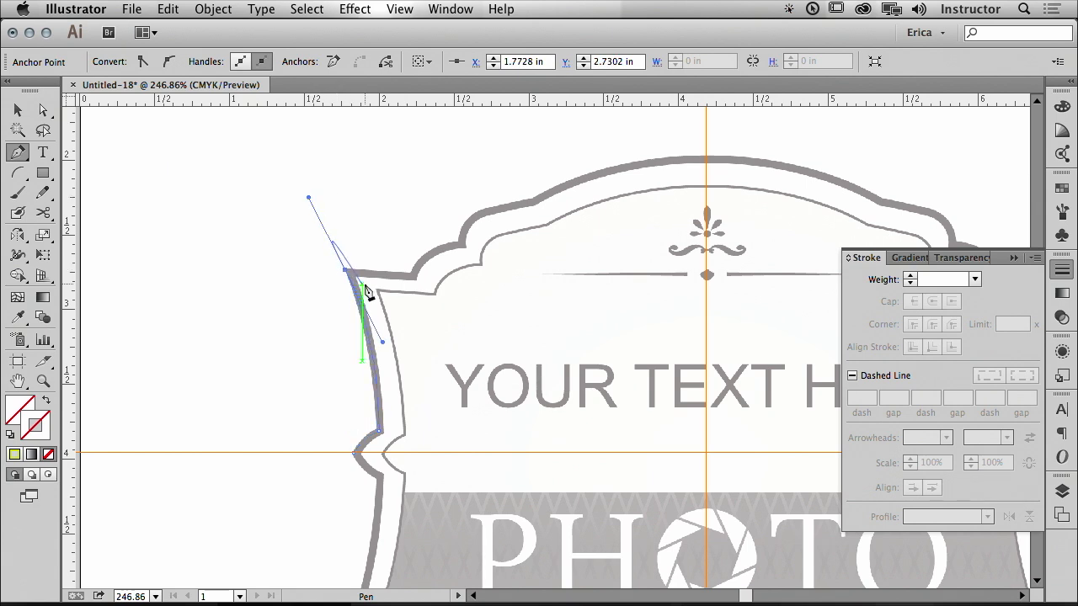
Step: Make the path stroke lime green at 3 pt weight
click(16, 454)
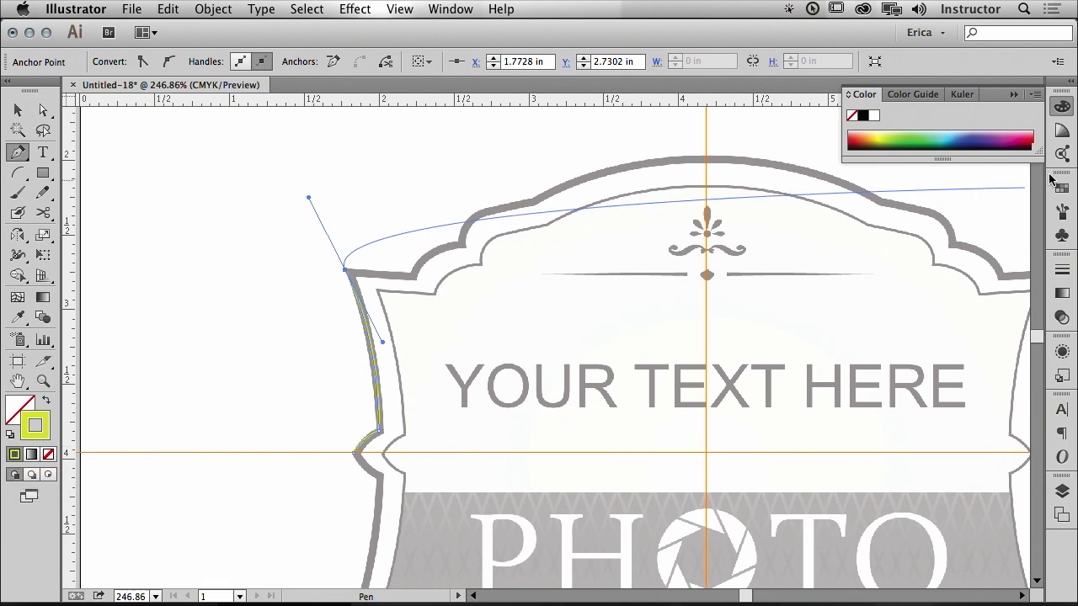
click(1063, 270)
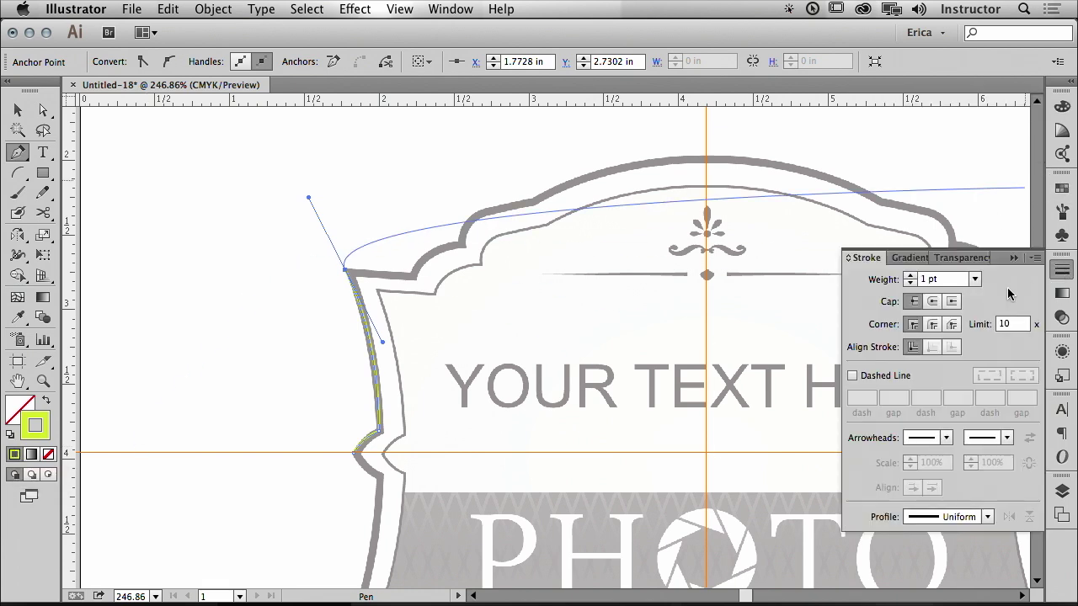
click(910, 277)
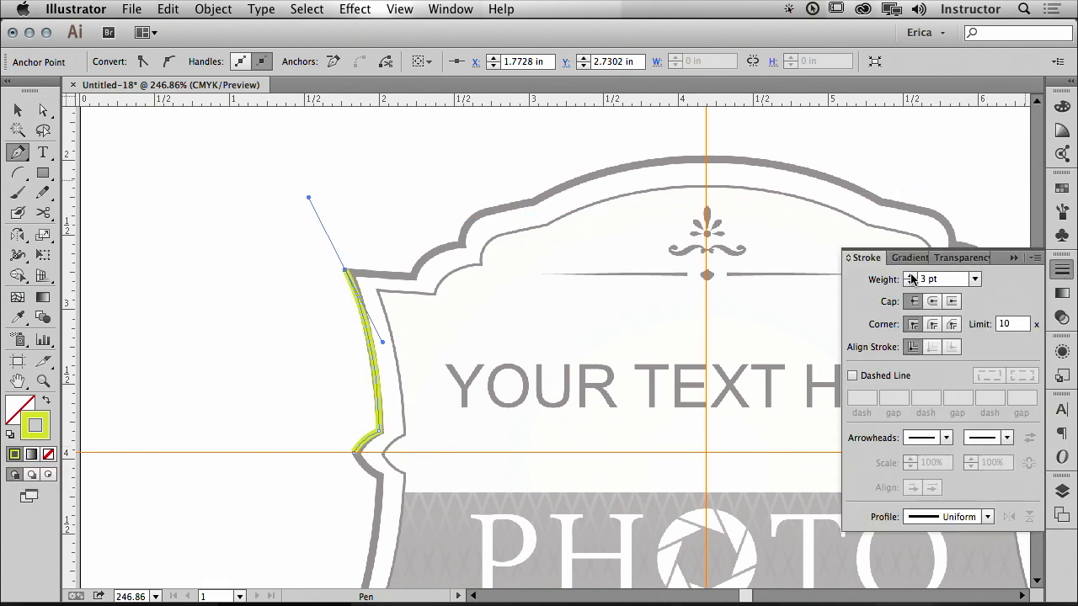
click(1062, 269)
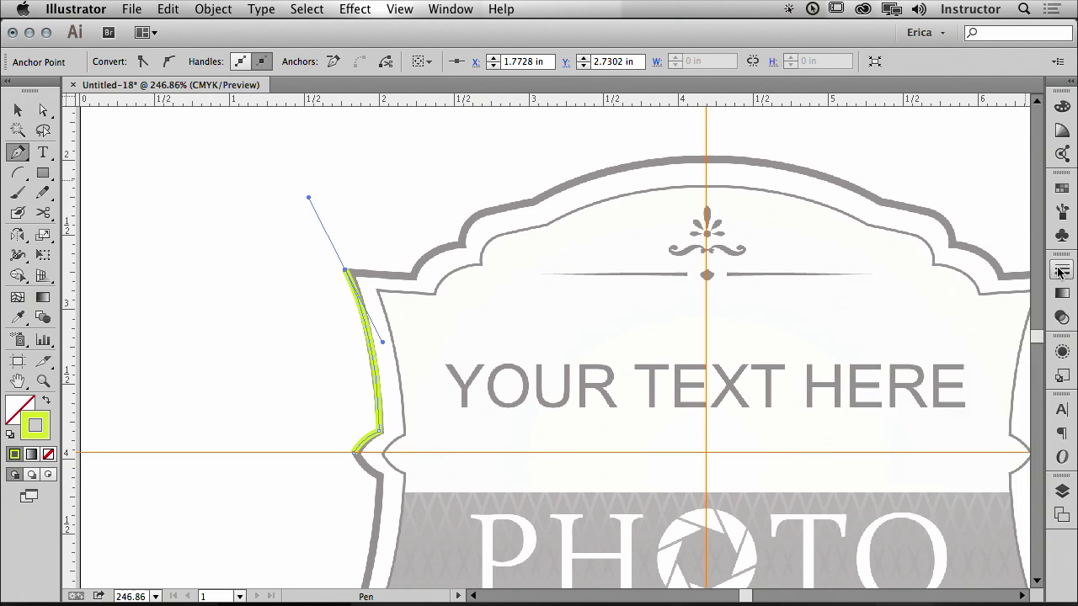
Step: Continue the path from the top-left corner around the first scallop along the upper edge
click(345, 271)
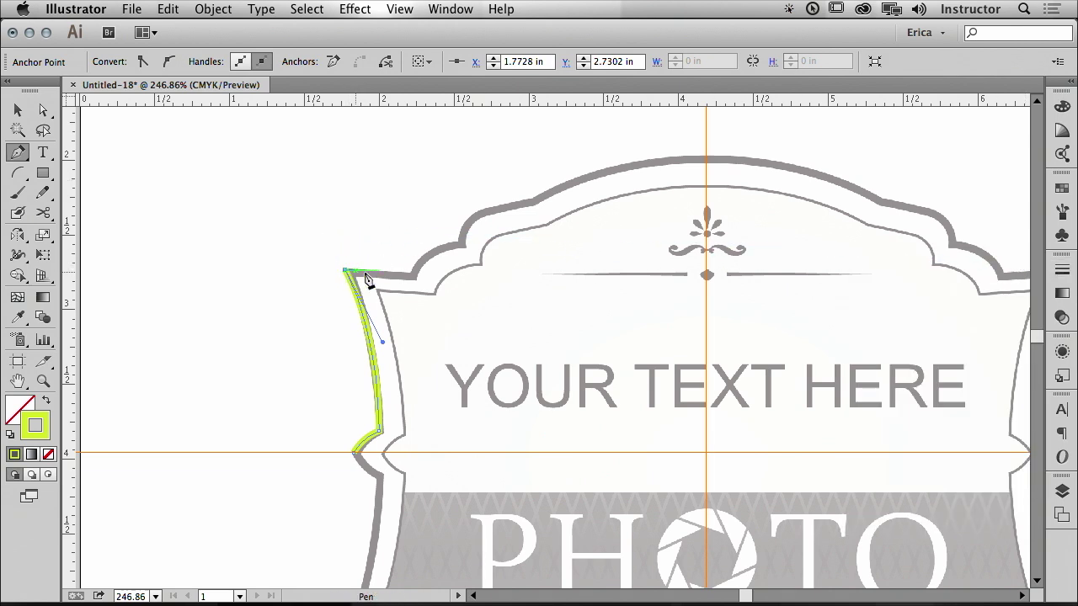
click(414, 278)
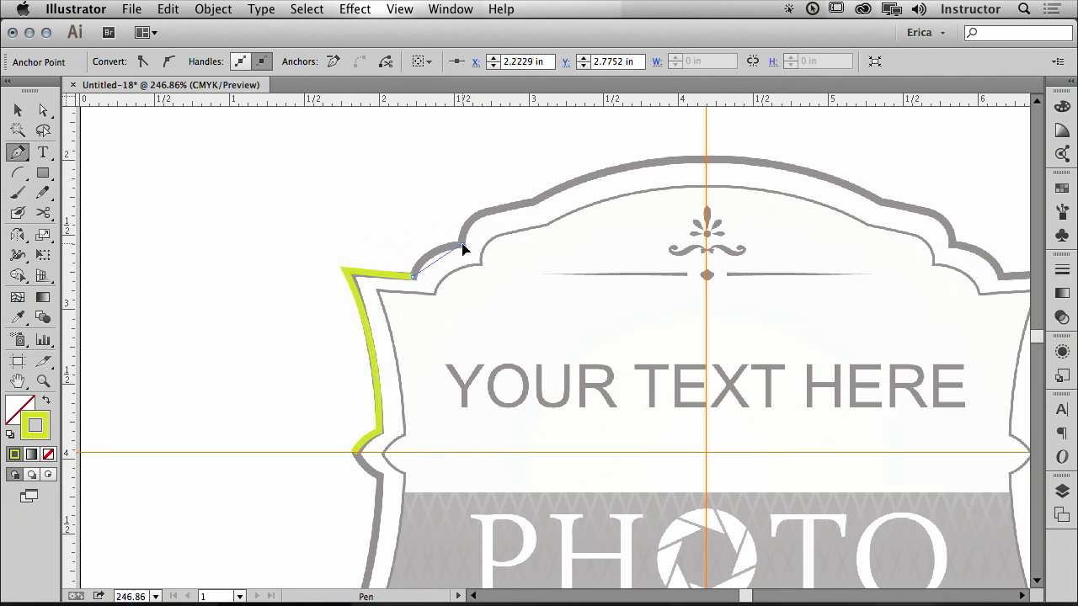
drag(463, 247, 511, 249)
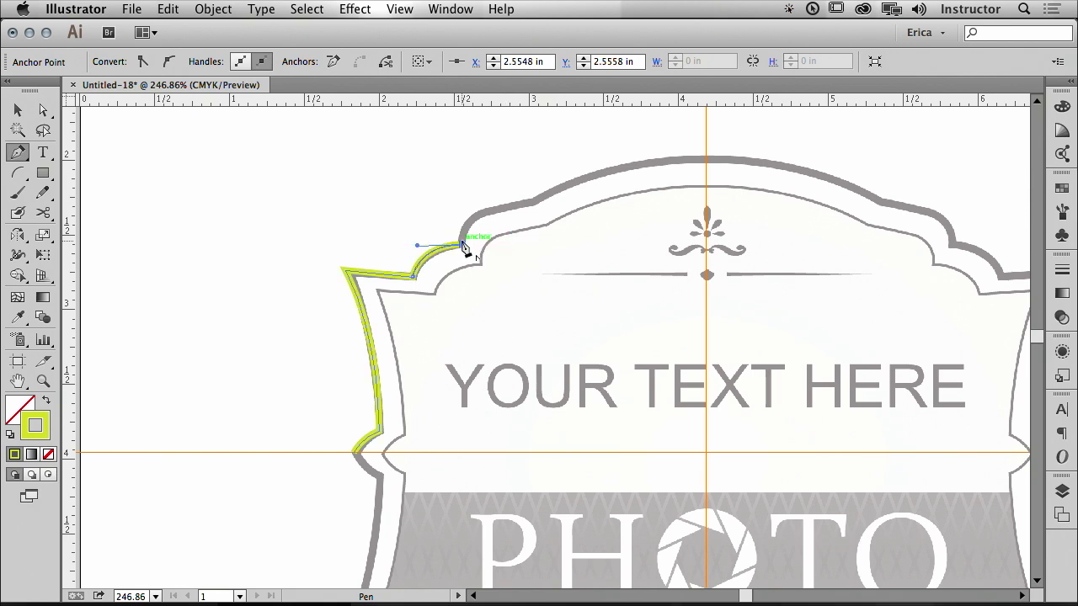
drag(464, 246, 538, 212)
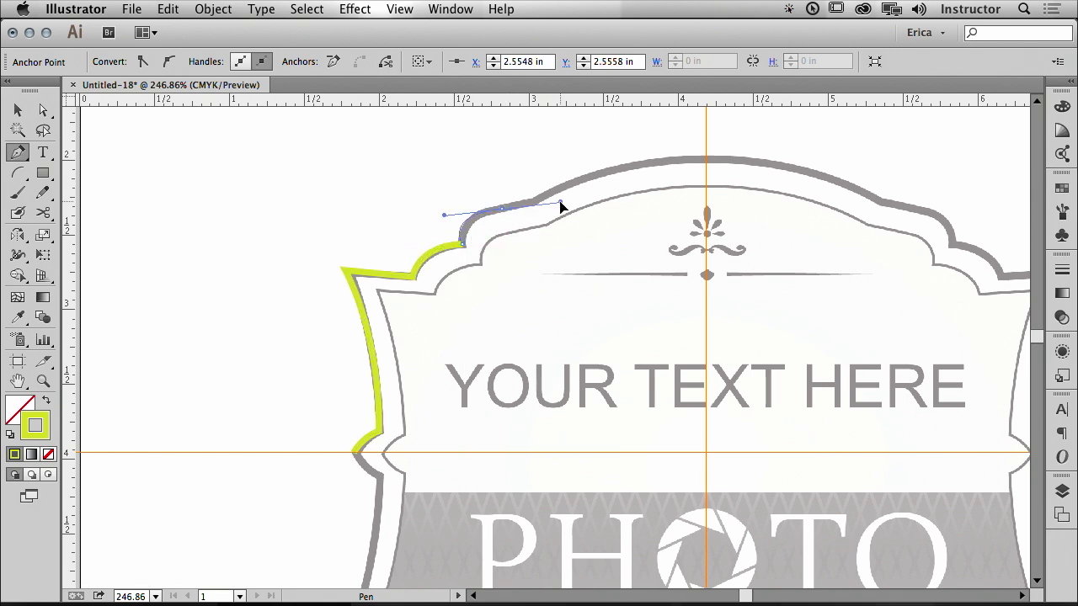
drag(506, 210, 556, 192)
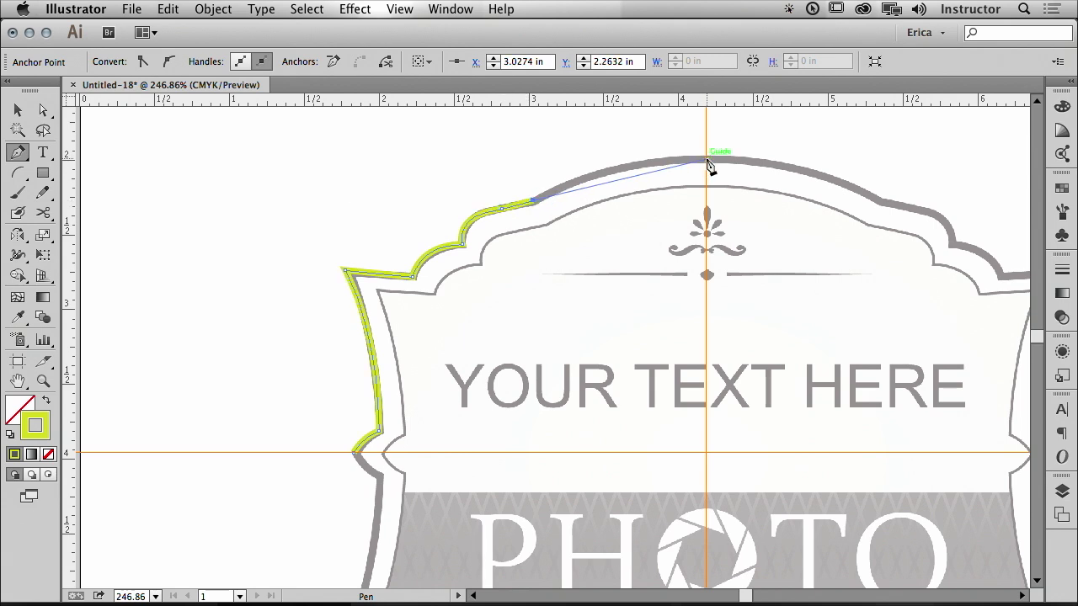
Step: Extend the path along the top arc and end it exactly on the centre guide
drag(708, 160, 755, 172)
drag(670, 158, 753, 162)
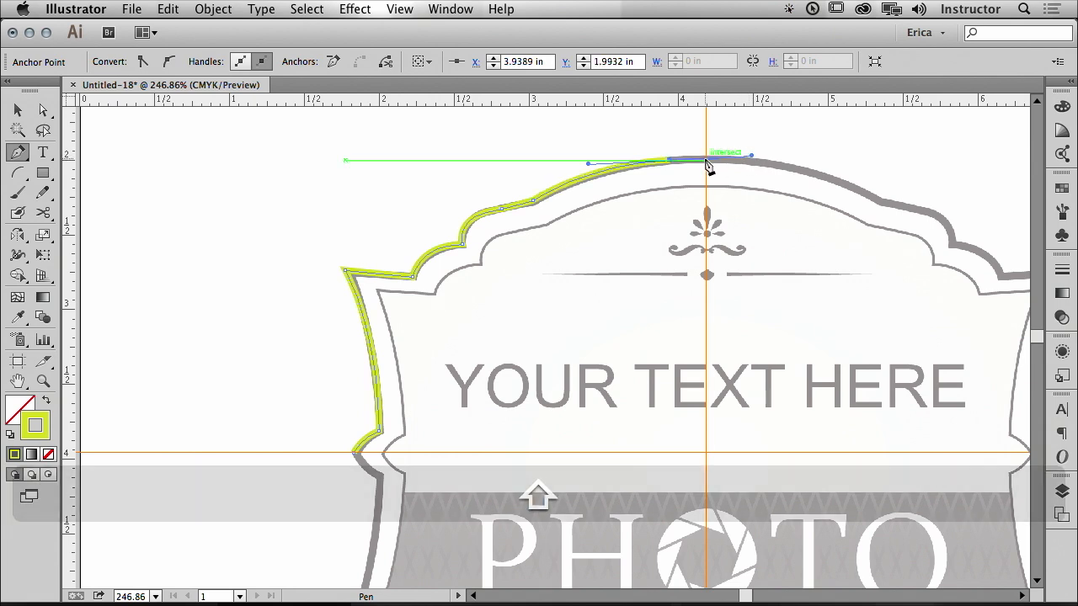
click(707, 160)
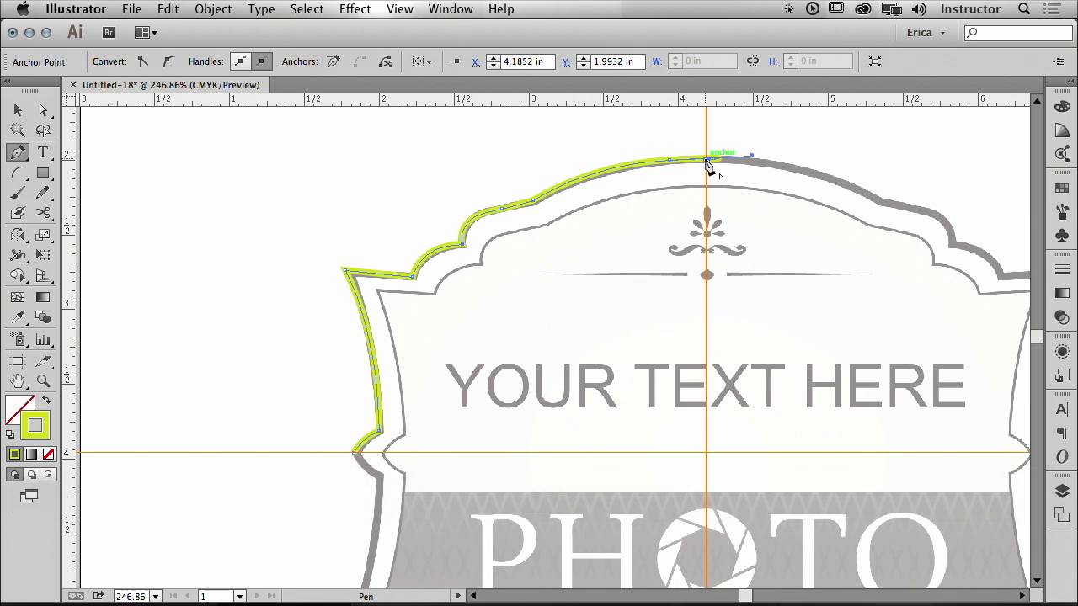
key(super+z)
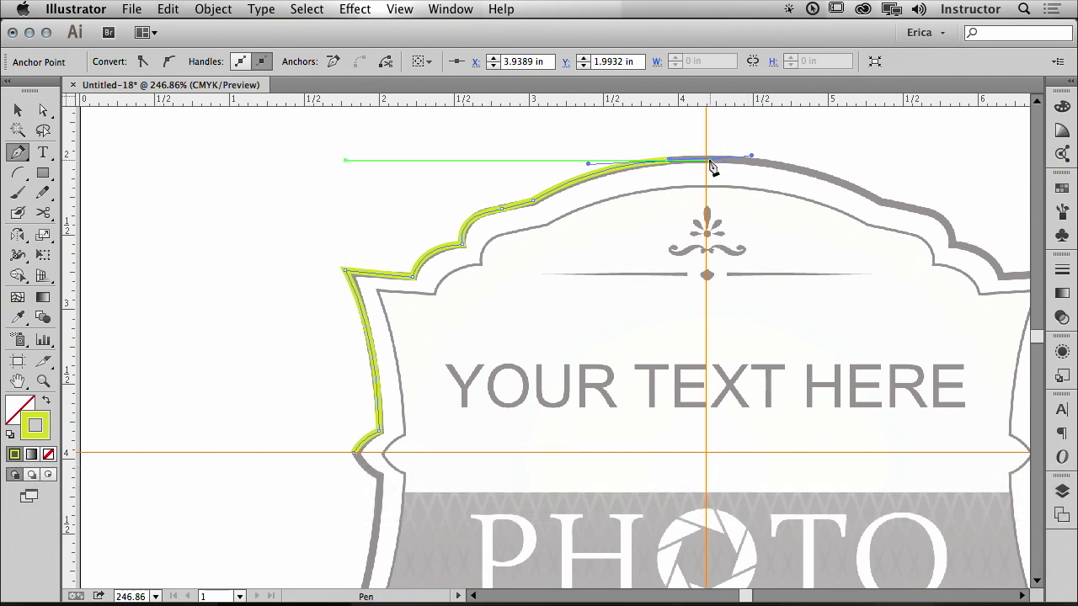
shift+click(707, 160)
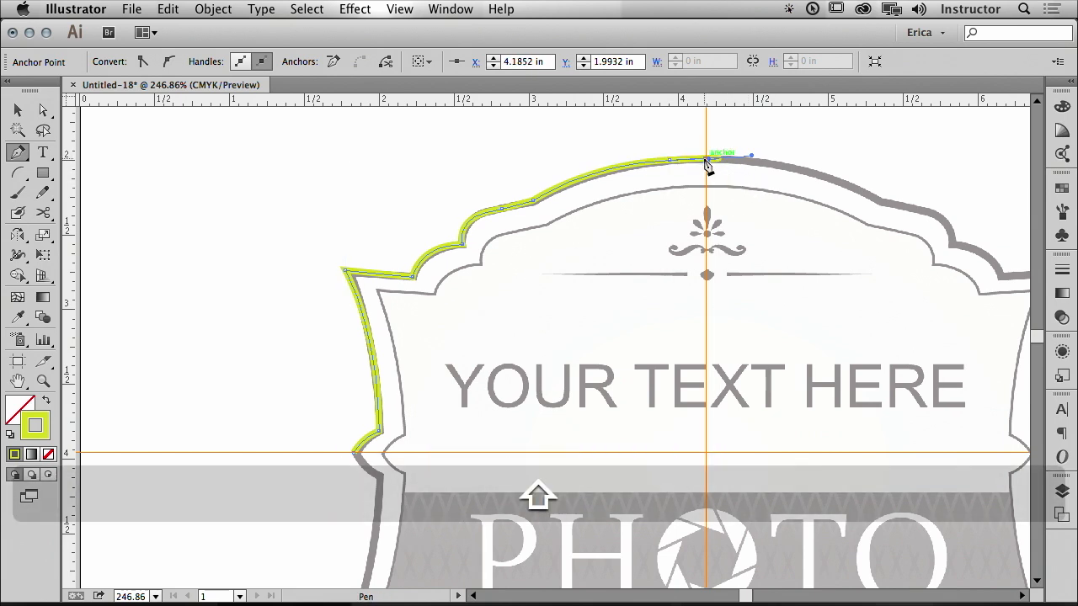
key(super+z)
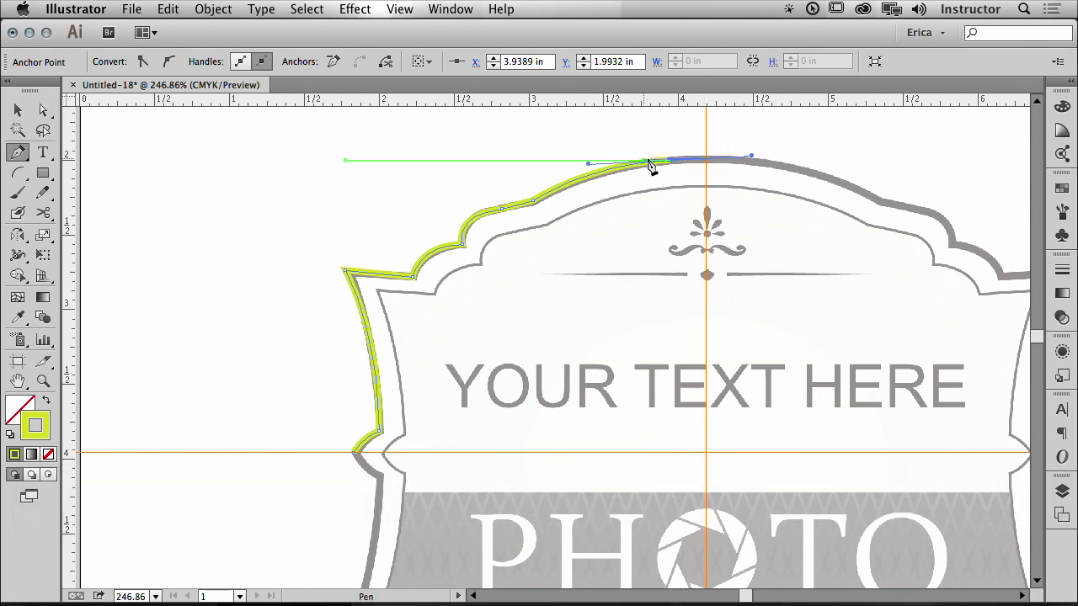
shift+click(707, 162)
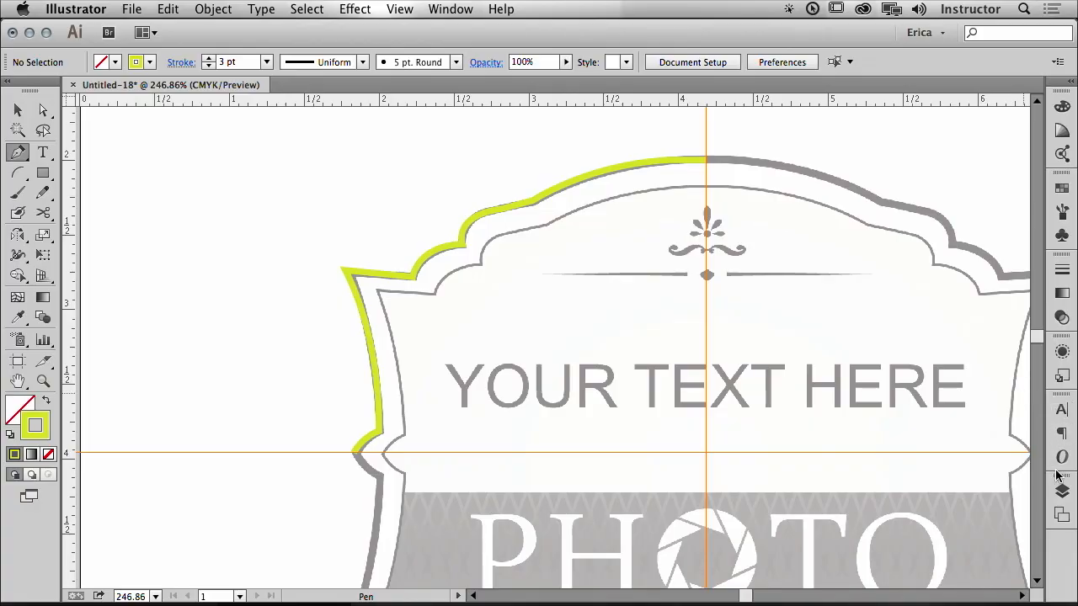
Step: Toggle the template layer's visibility to check the tracing against it
click(1062, 491)
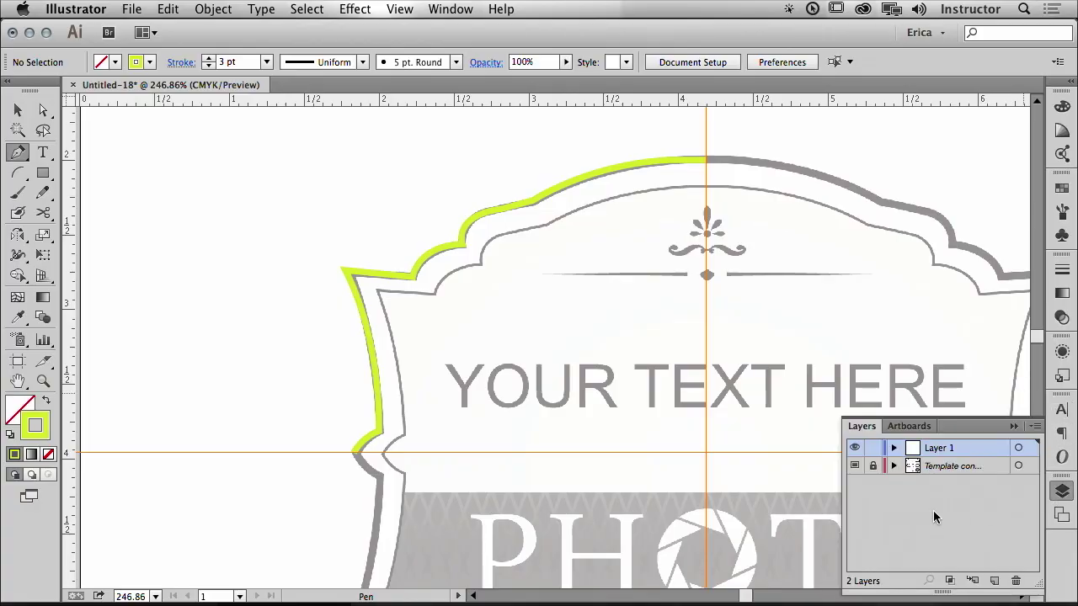
click(854, 467)
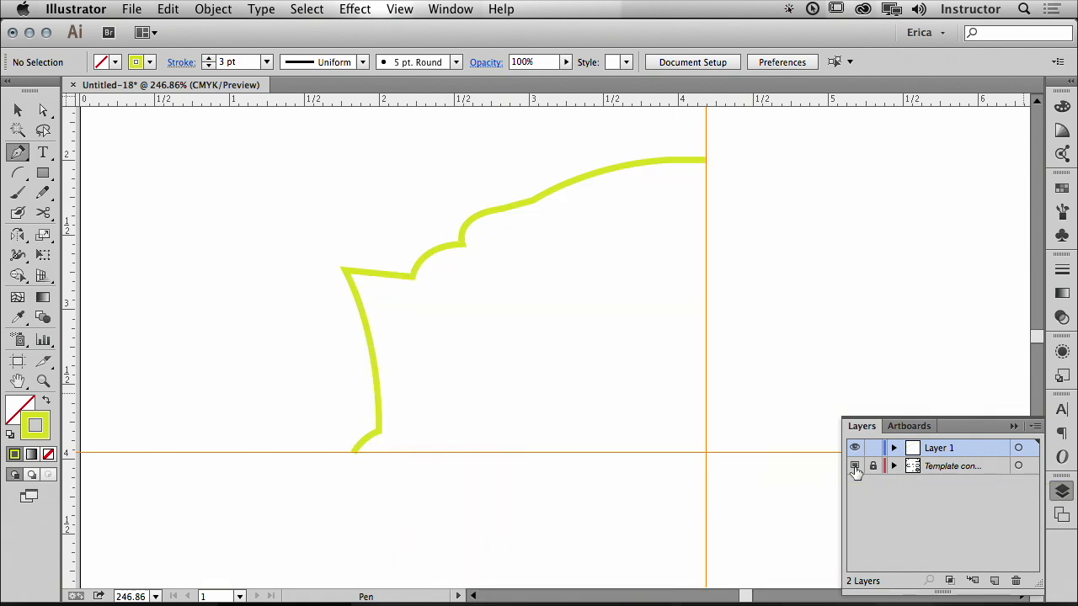
click(854, 466)
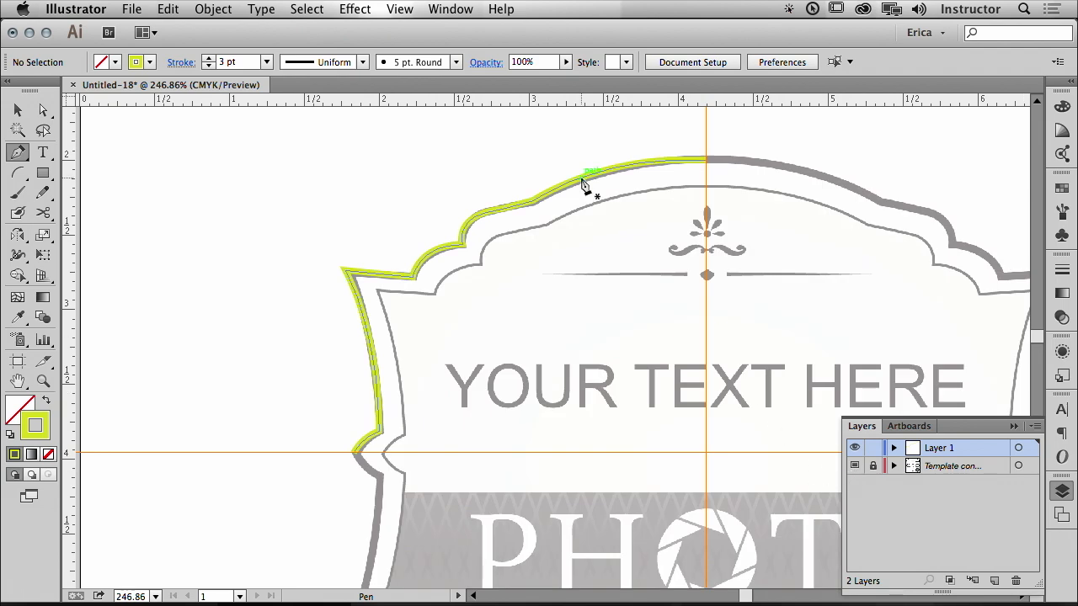
Step: Select the traced green path with the Selection tool and pan across the artwork
click(18, 110)
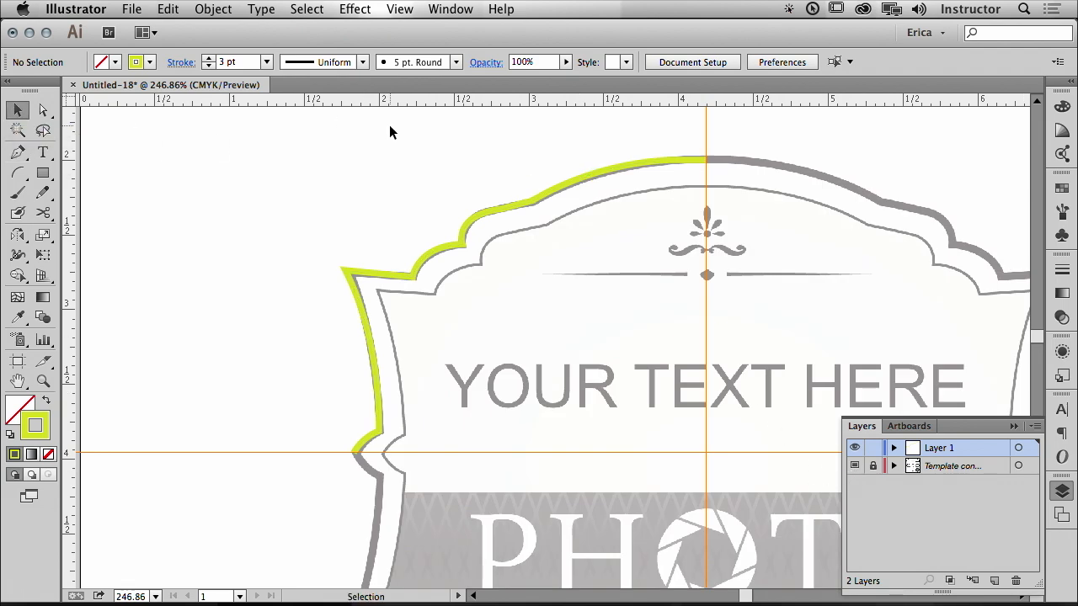
click(518, 201)
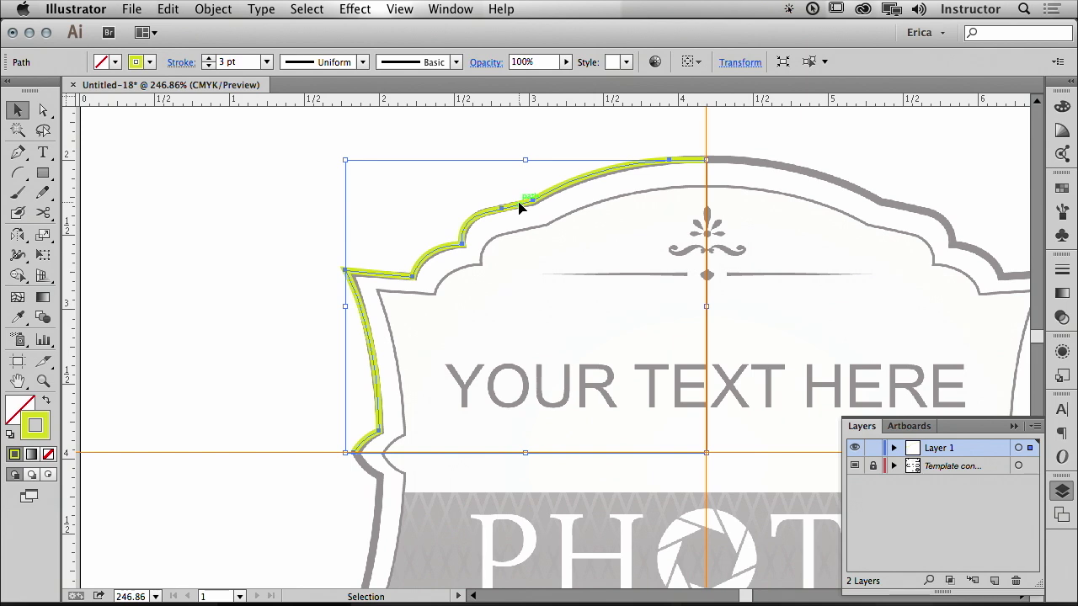
key(space)
drag(628, 325, 468, 318)
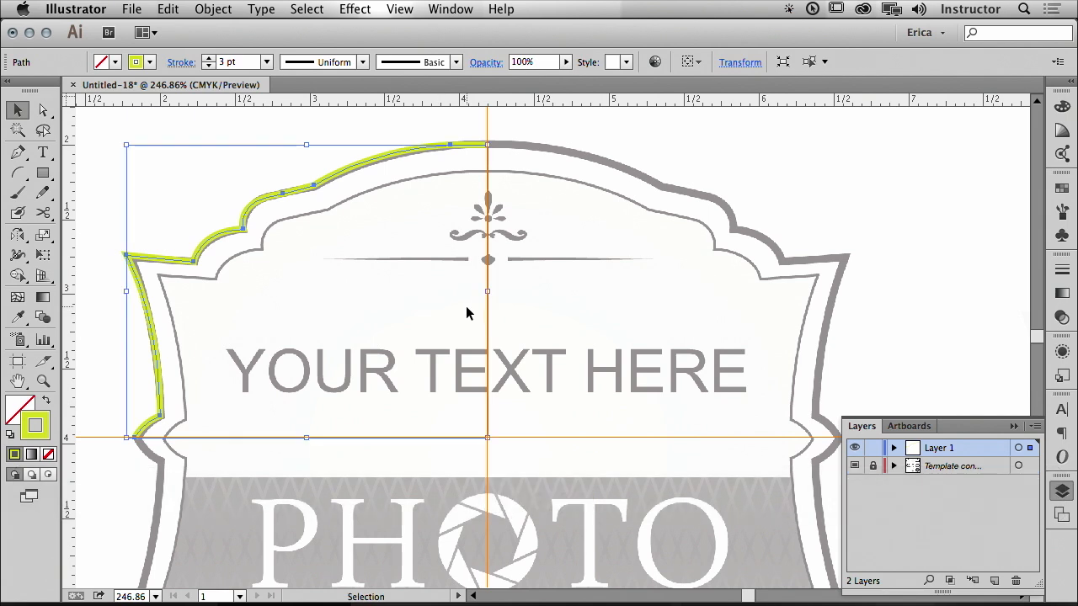
click(19, 236)
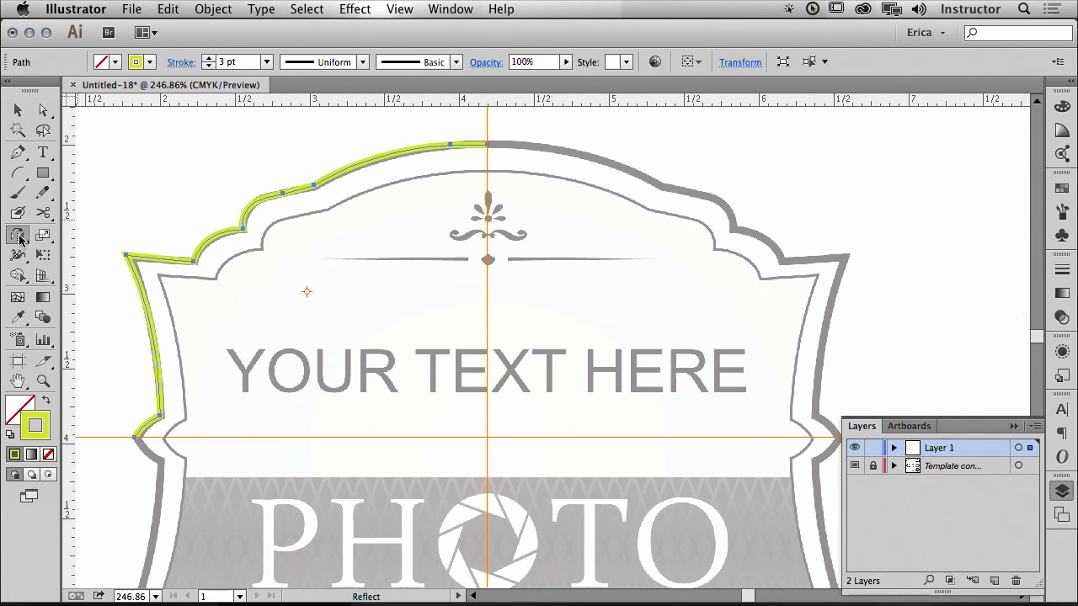
double_click(19, 237)
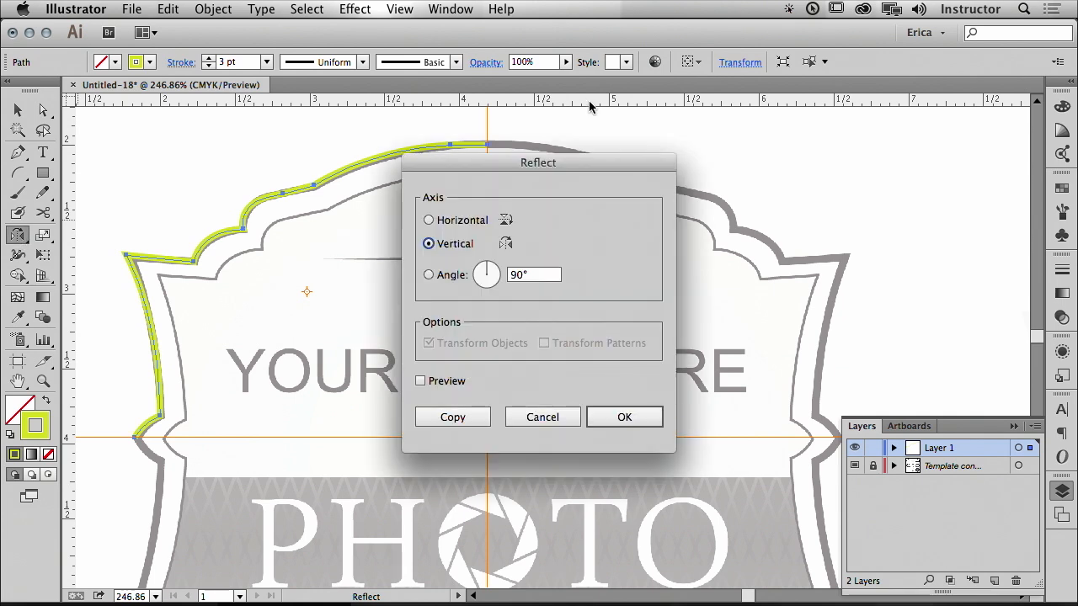
drag(523, 173, 843, 126)
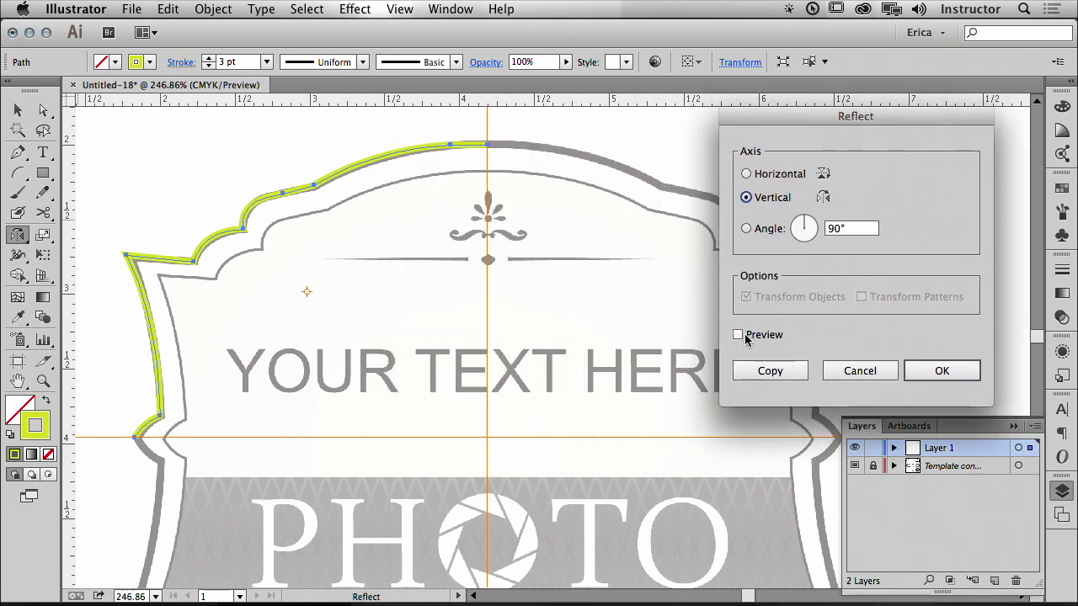
click(738, 335)
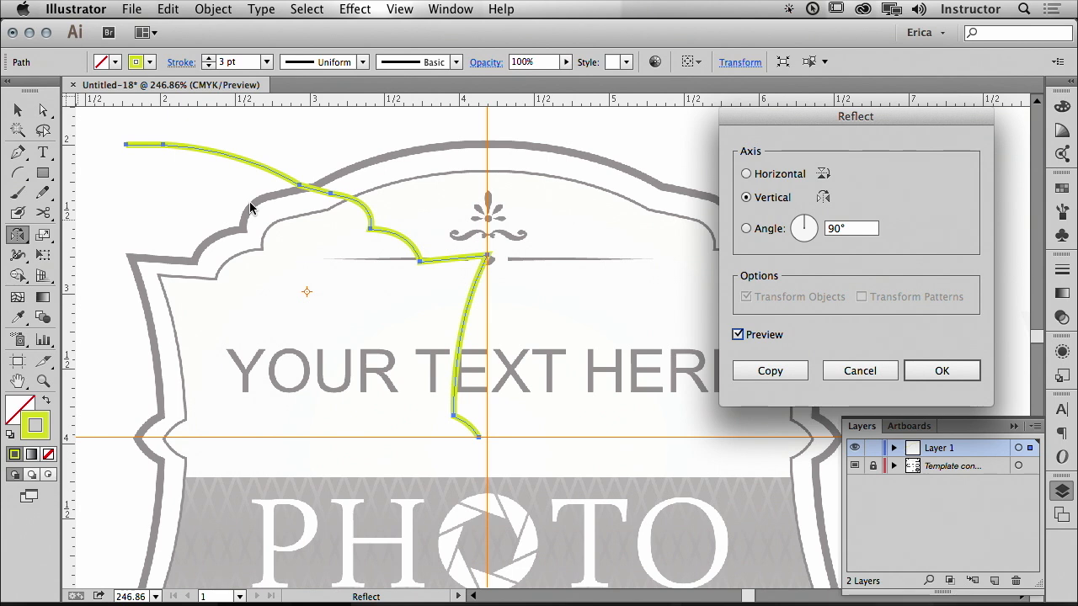
click(770, 371)
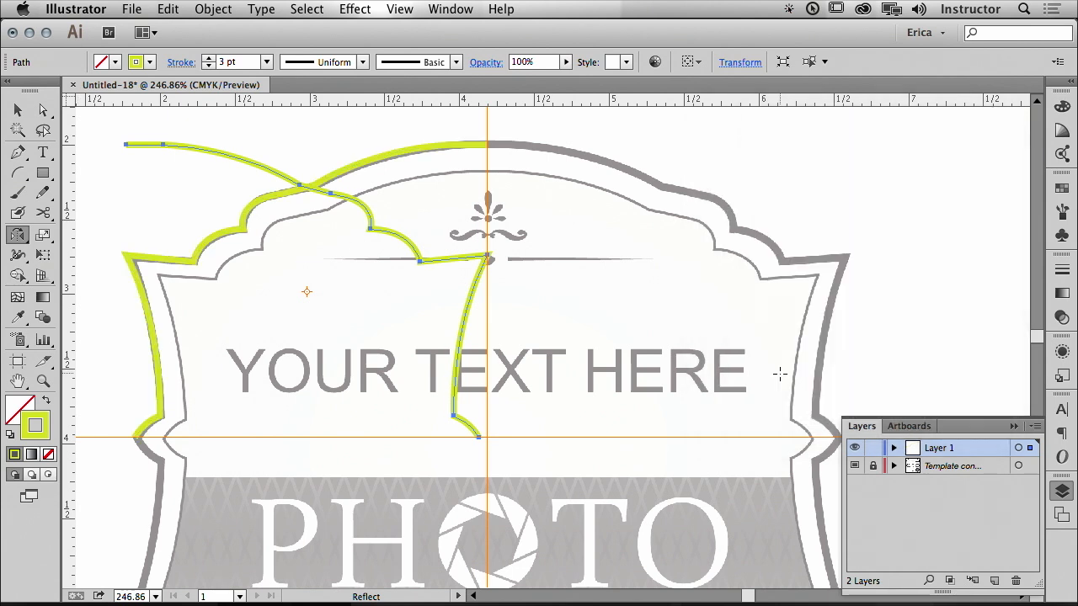
key(super+z)
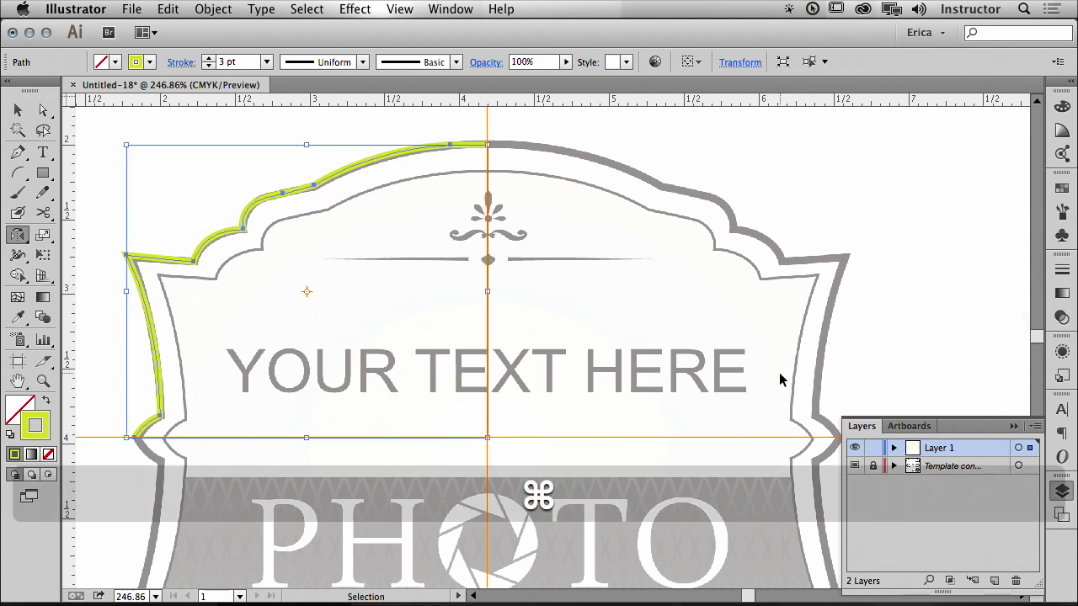
double_click(19, 235)
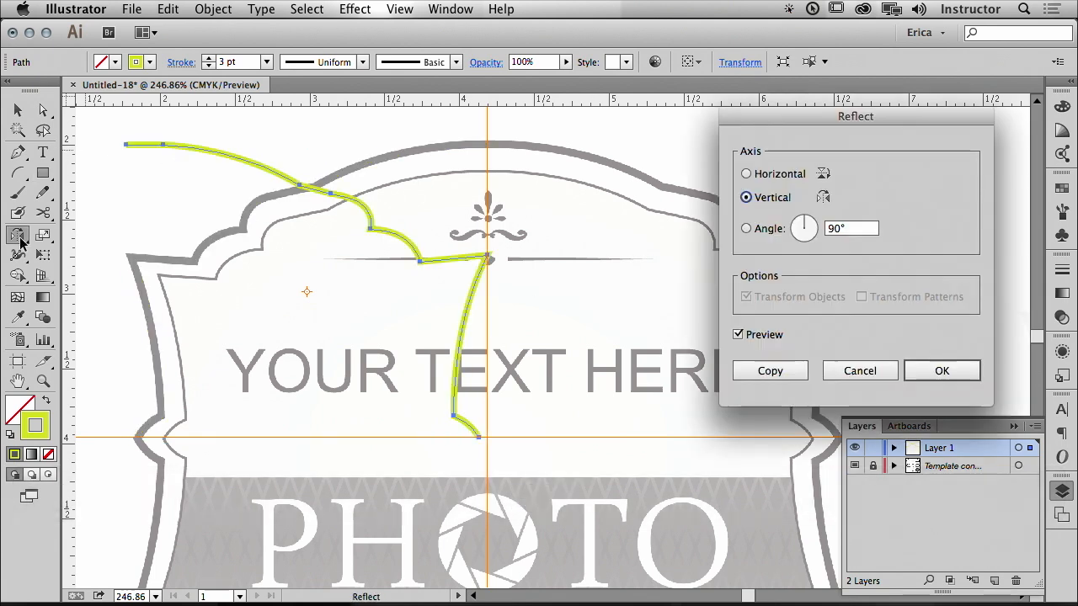
click(860, 371)
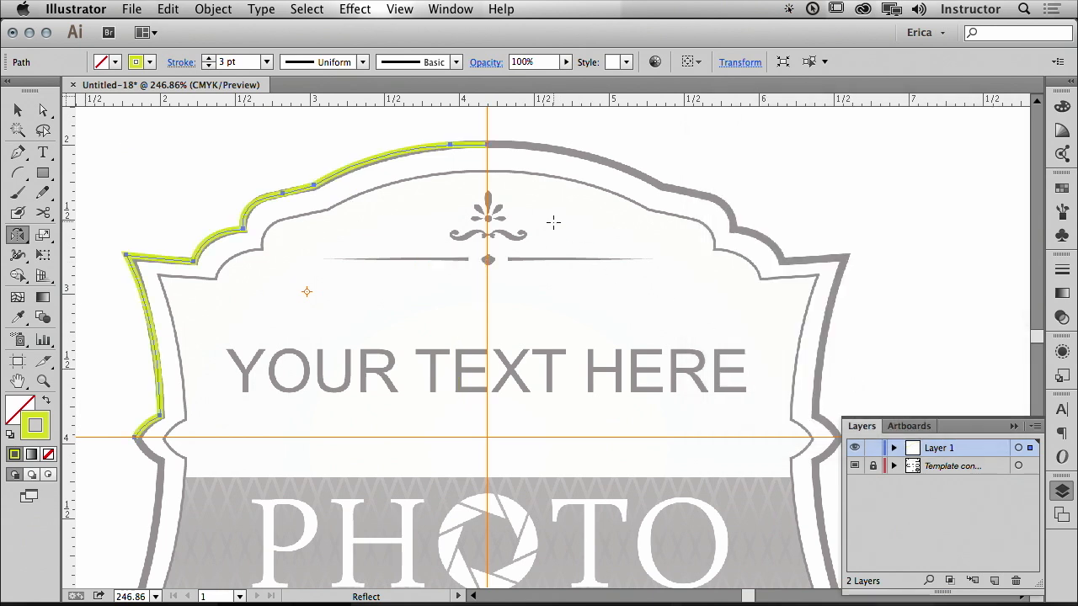
Step: Reflect the left half vertically about the top of the centre guide as a copy
key(v)
key(o)
key(alt)
key(alt)
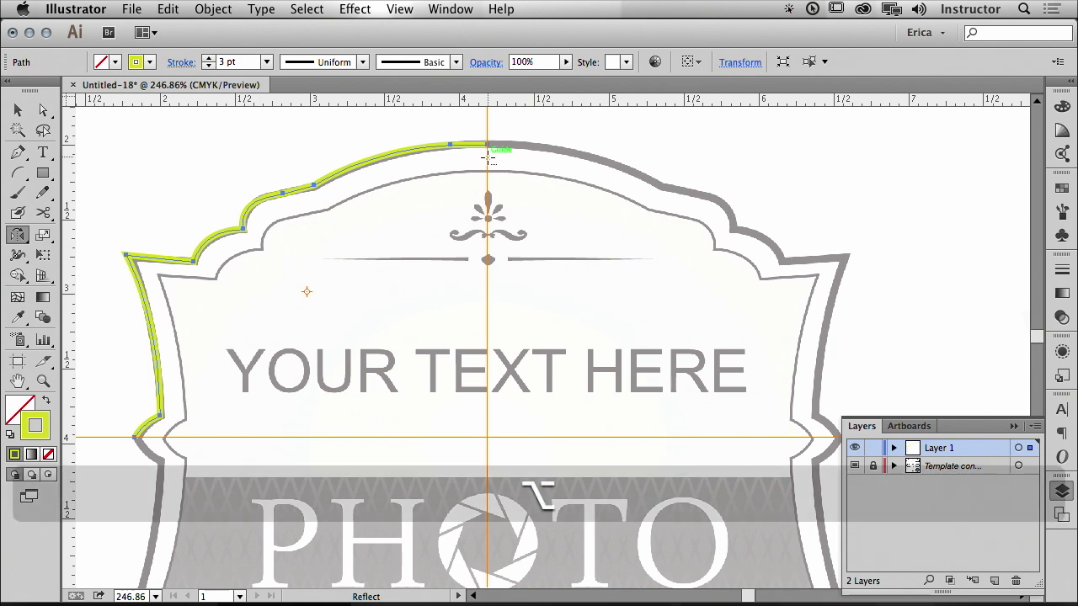
alt+click(488, 158)
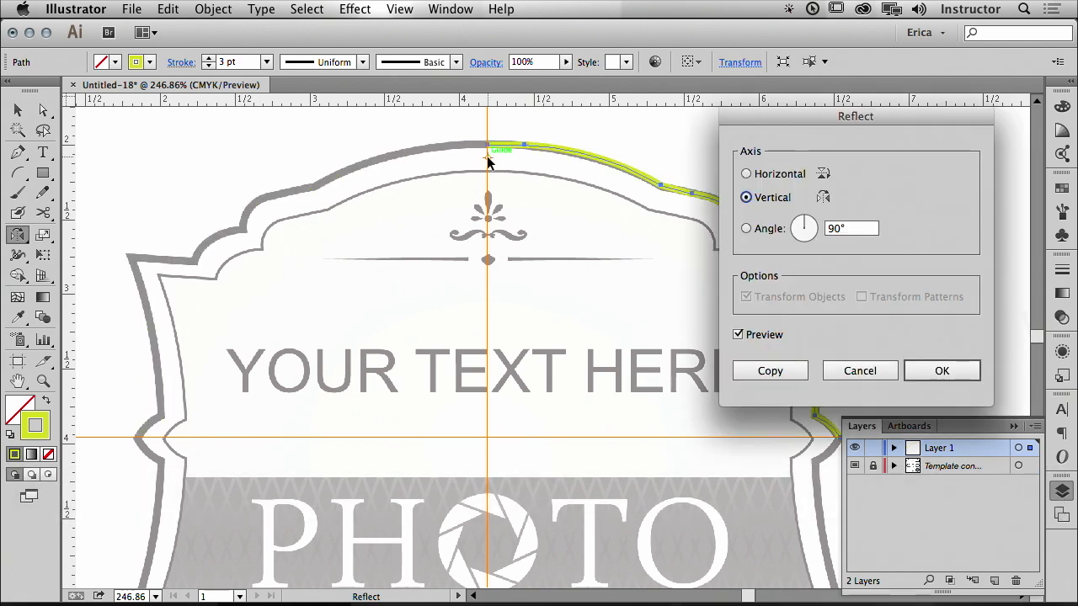
mouse_move(791, 115)
mouse_down()
mouse_move(777, 201)
mouse_move(587, 352)
mouse_move(473, 237)
mouse_up()
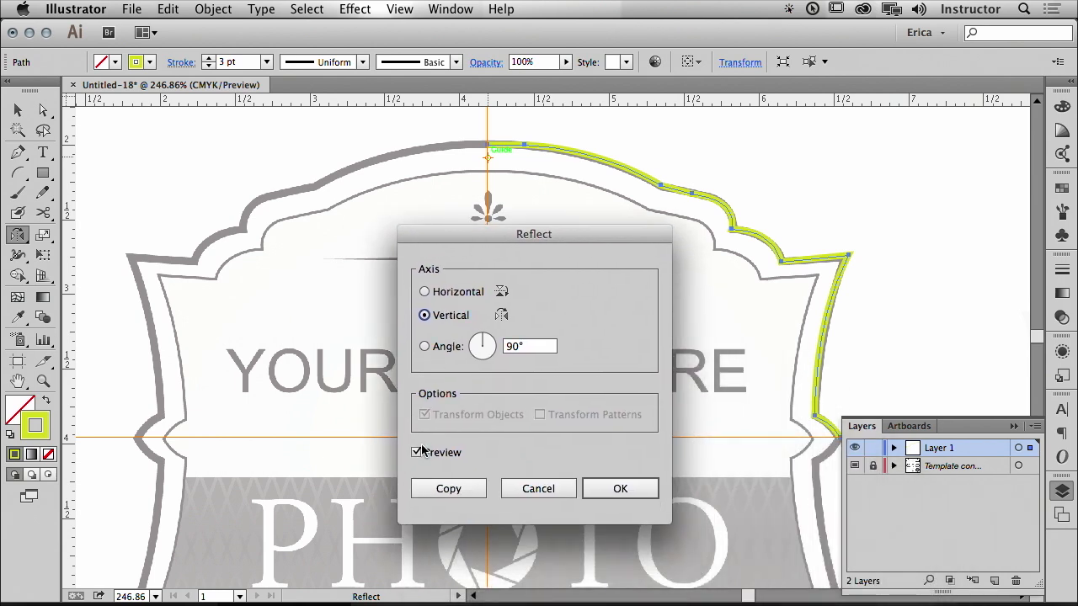
click(449, 490)
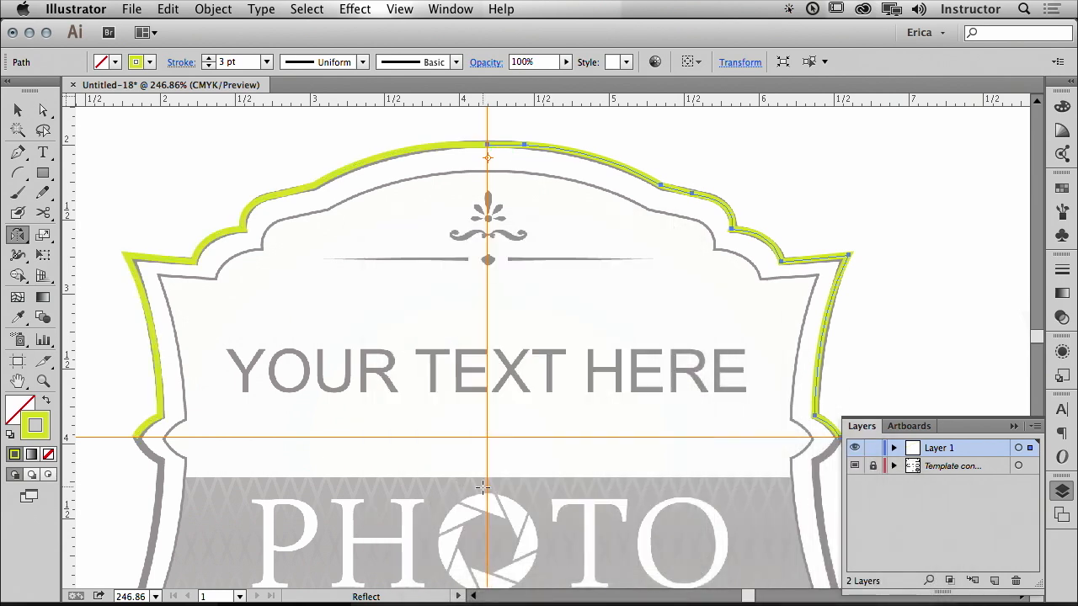
Step: Hide the grey template layer and deselect the completed outline
click(855, 467)
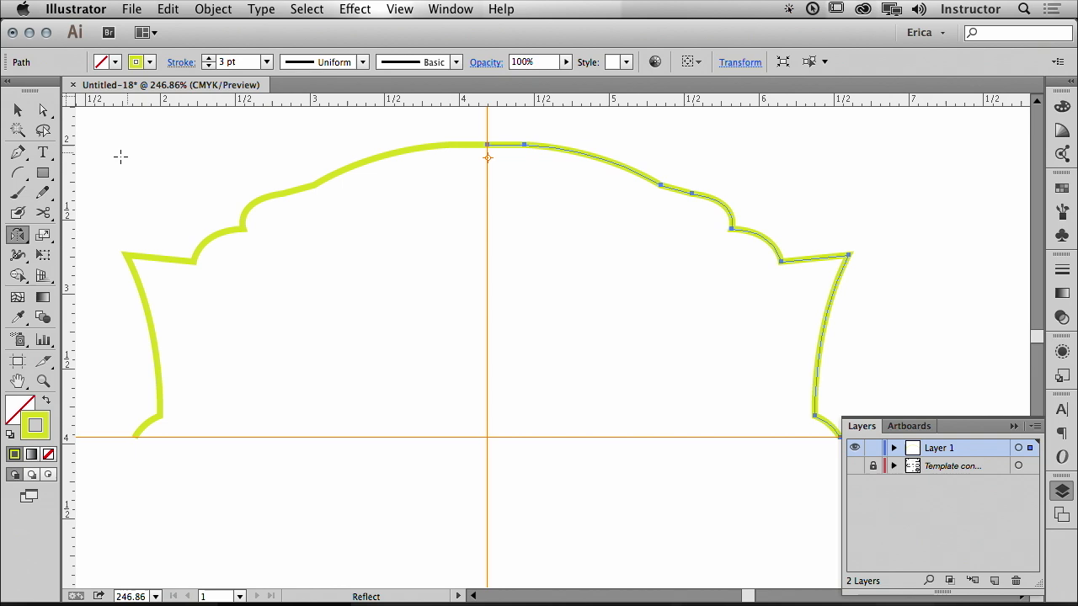
click(18, 110)
click(164, 140)
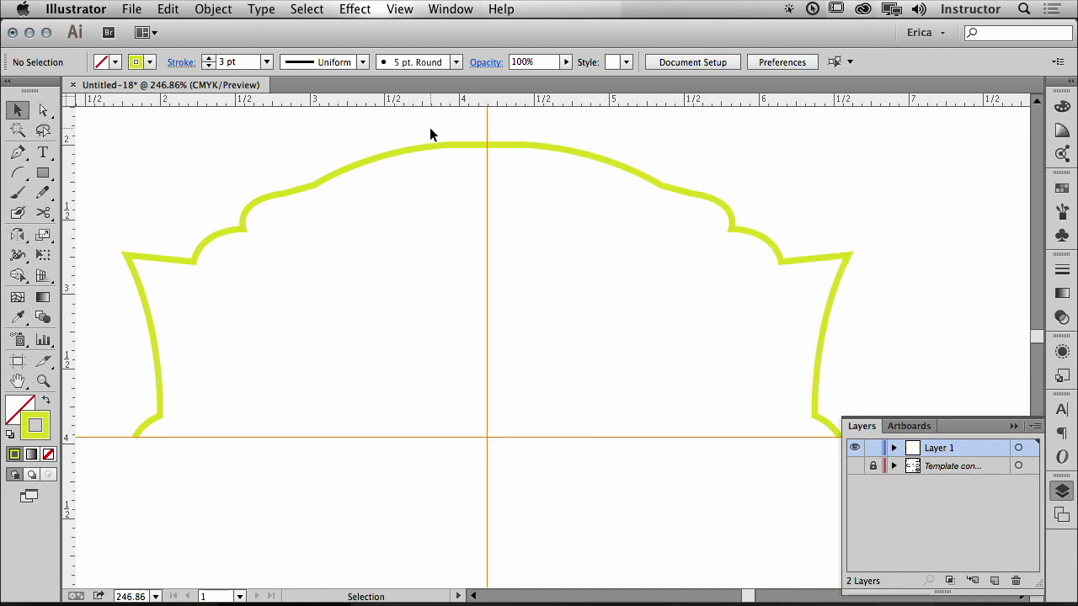
Step: Zoom into the top centre and join the two halves via Object > Path > Join
drag(449, 122, 515, 156)
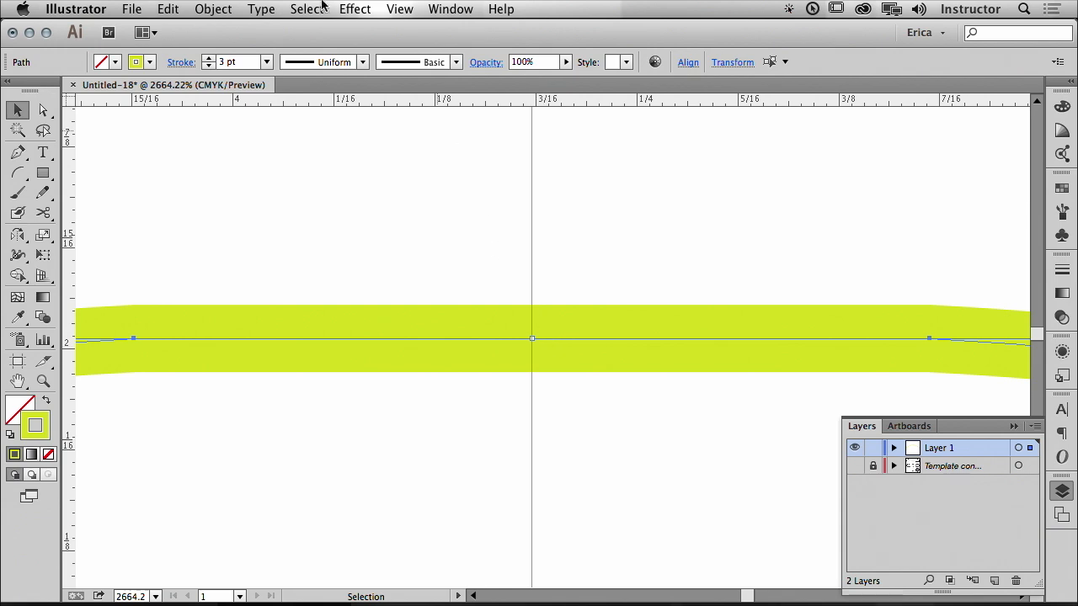
click(213, 8)
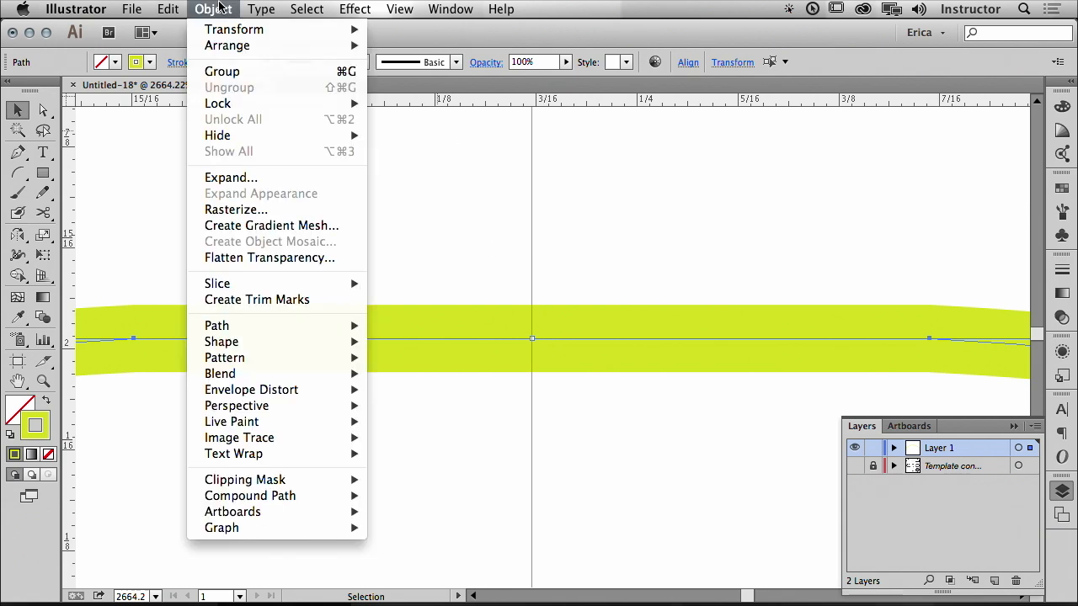
mouse_move(216, 325)
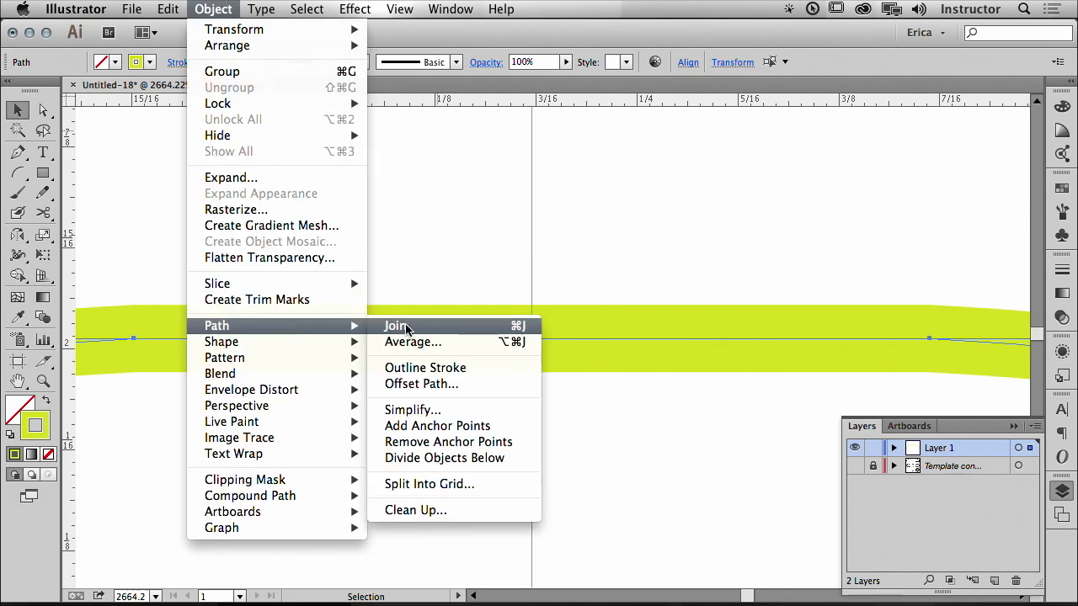
click(408, 328)
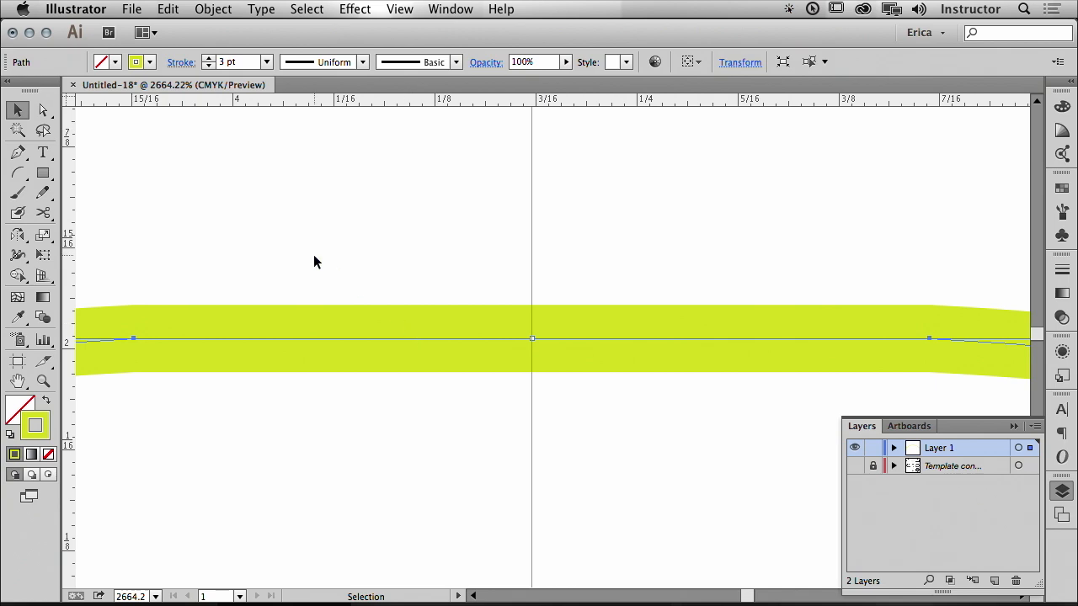
Step: Select the whole joined outline and fit the artboard in the window (Cmd+0)
click(313, 255)
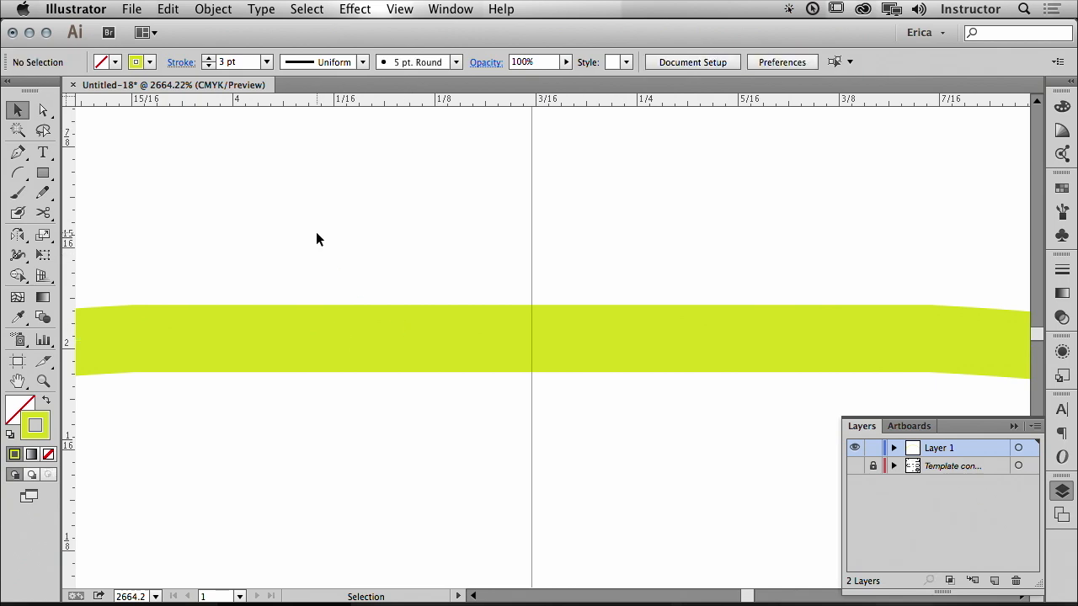
drag(317, 232, 413, 431)
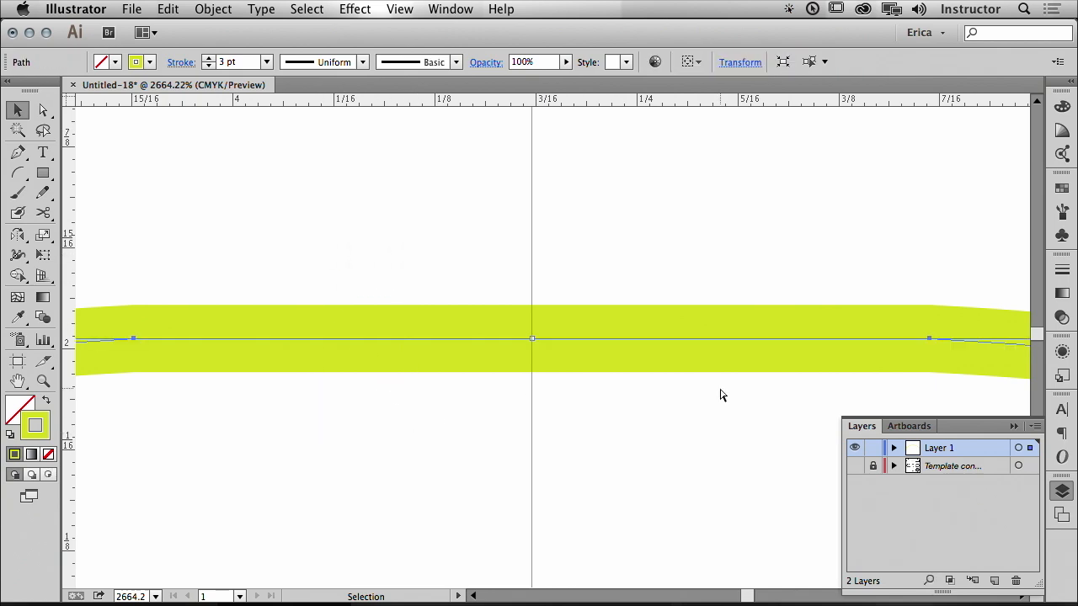
key(super+0)
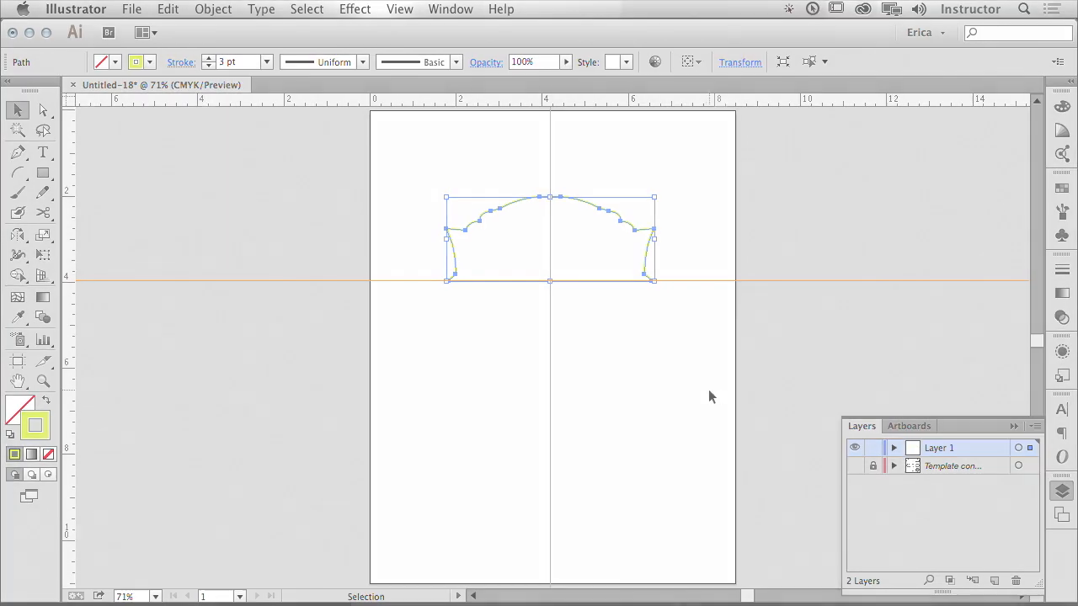